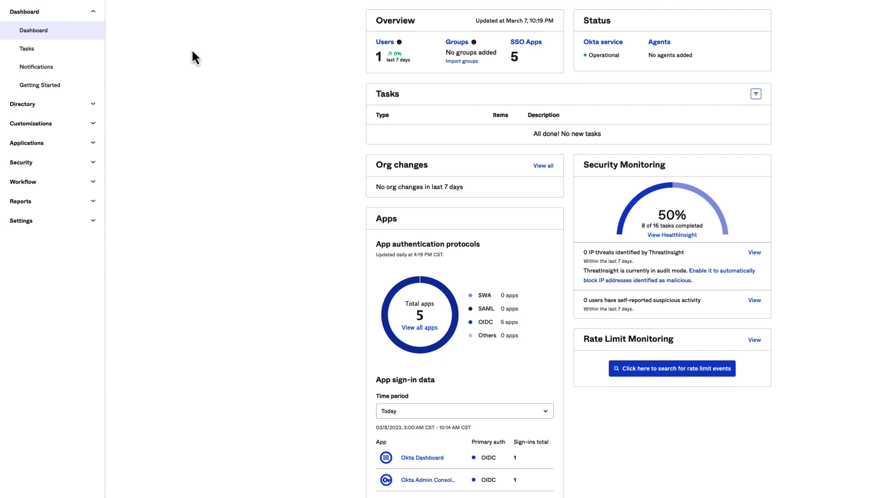
Step: Create a directory group named "FastPass Group 1" without a description
click(94, 104)
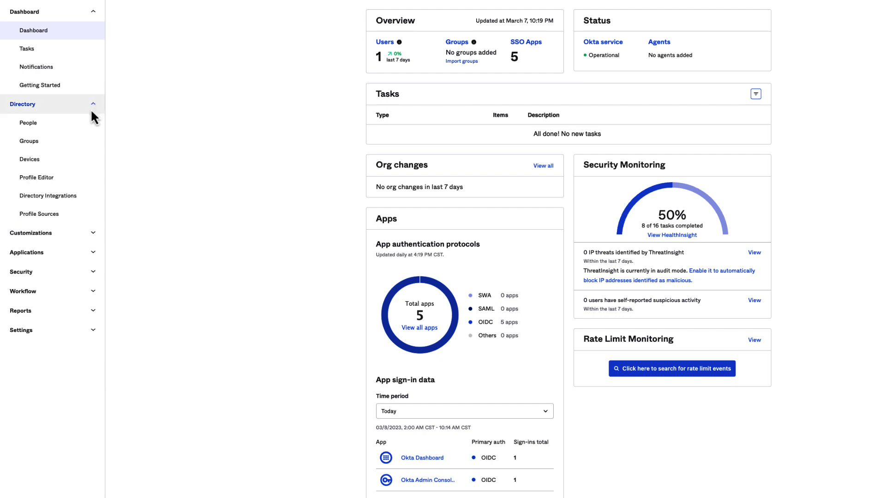
click(73, 144)
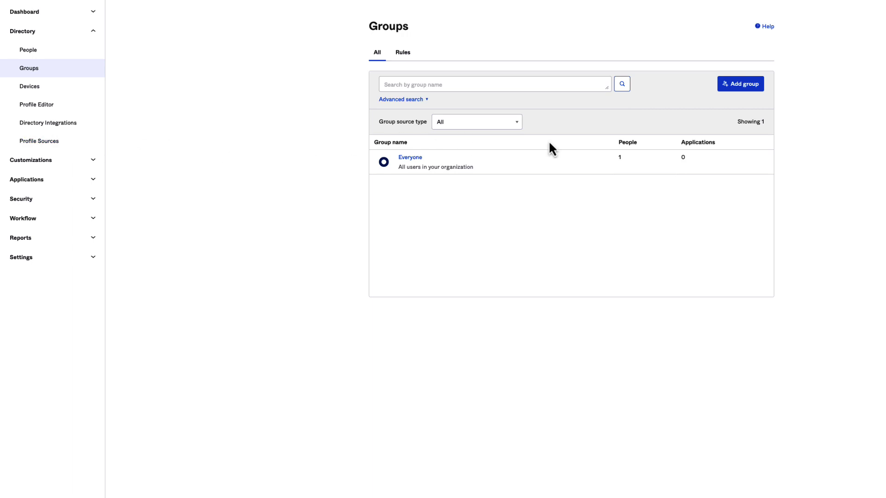
click(743, 88)
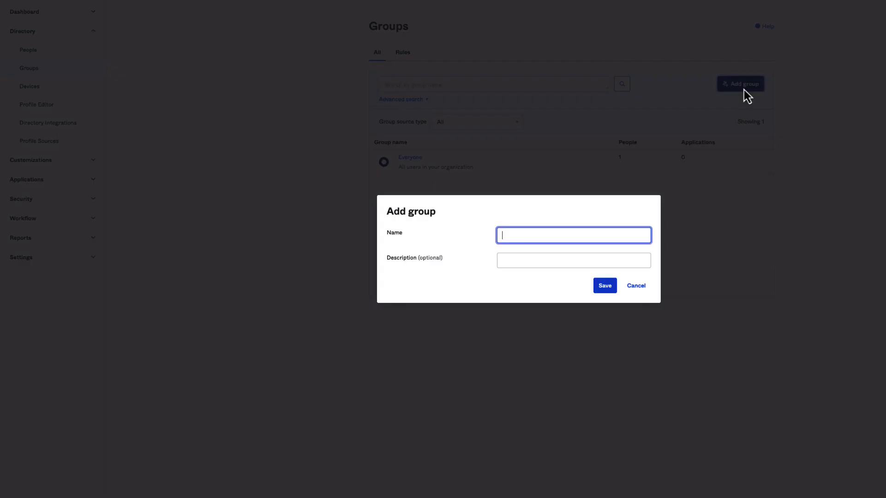
text(FastPass Group 1)
click(605, 286)
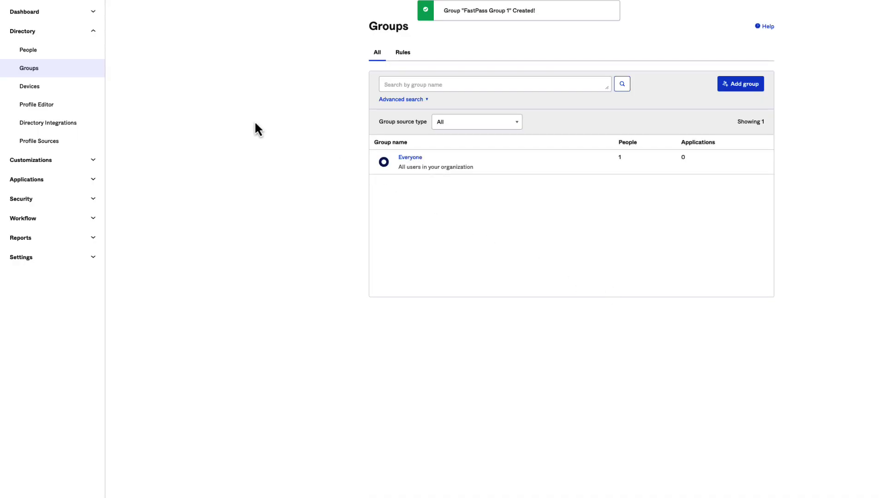
Step: Start adding a person to the directory and fill in the first name, last name and username email
click(64, 52)
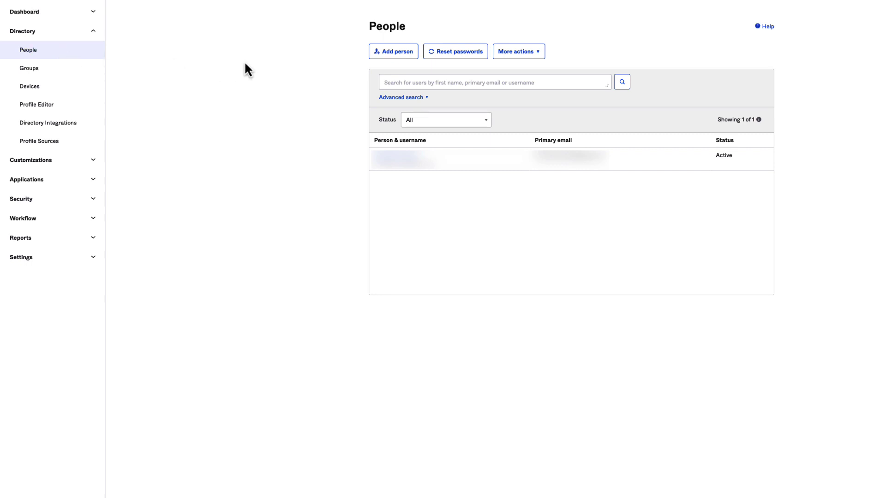
click(373, 56)
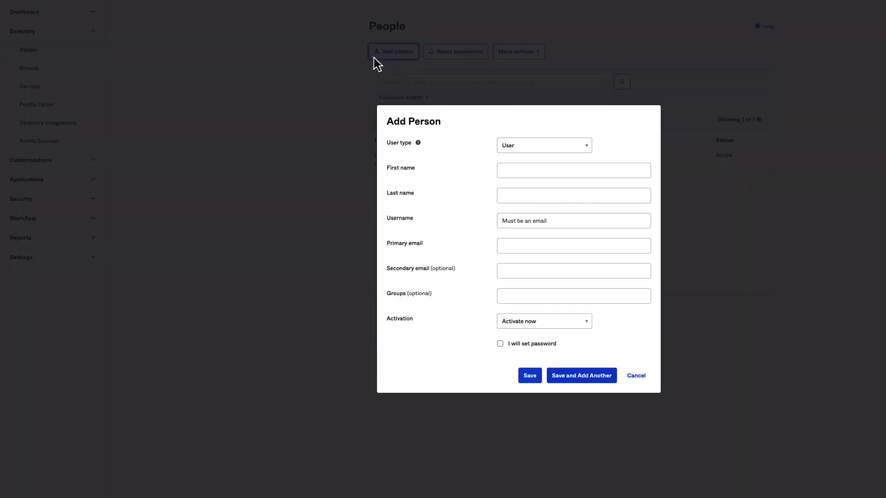
click(512, 170)
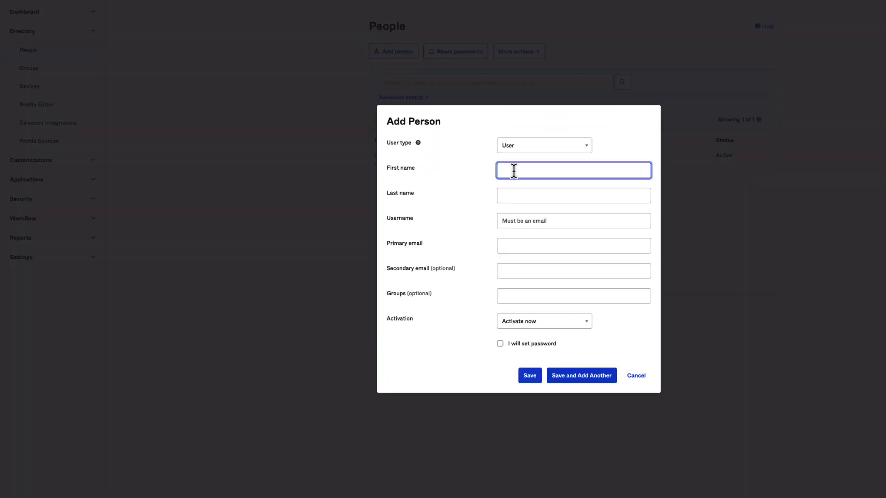
text(Demo)
key(Tab)
text(User)
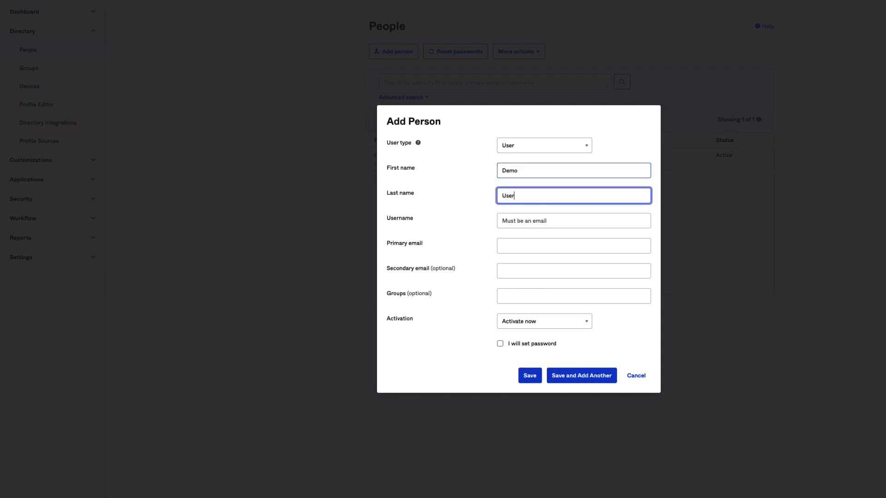
key(Tab)
text(demouser@)
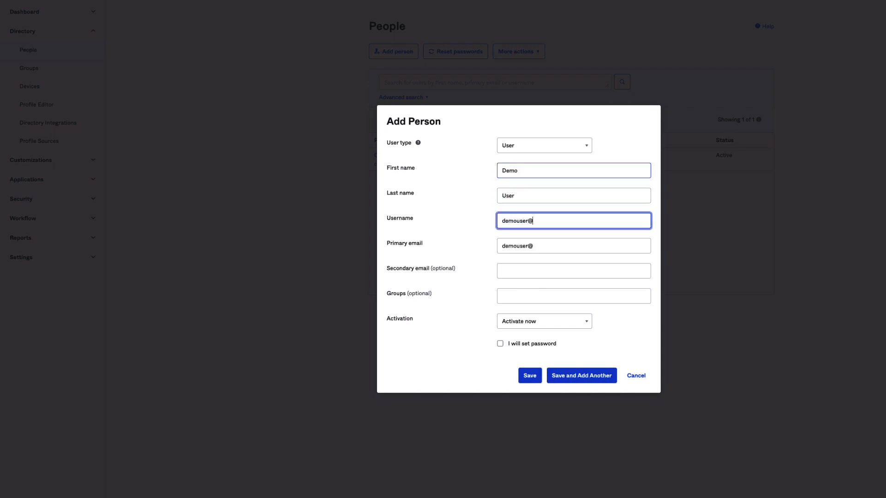
text(example.com)
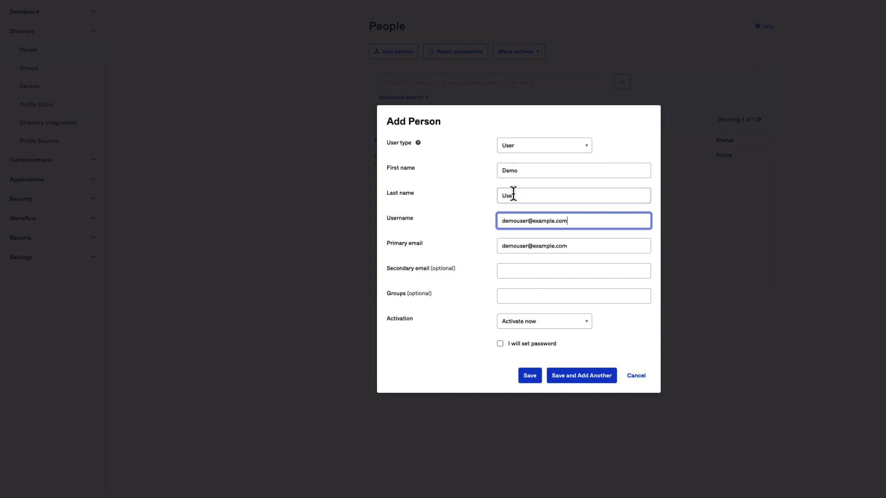
Step: Fill in the person's secondary email, assign them to FastPass Group 1 and save the new user
click(510, 271)
text(demouser)
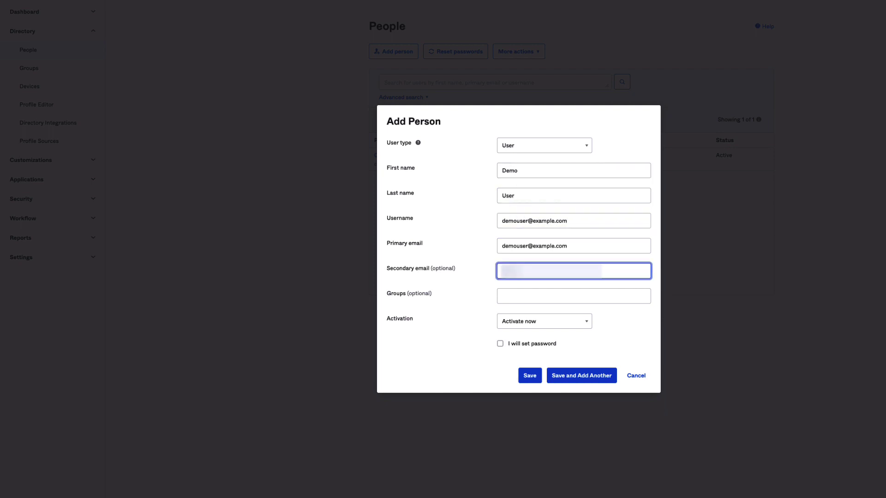
text(@exam)
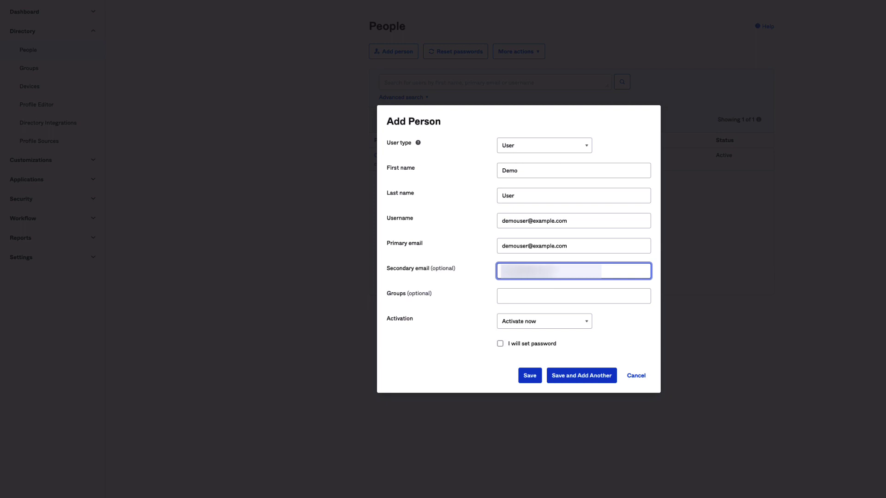
click(515, 294)
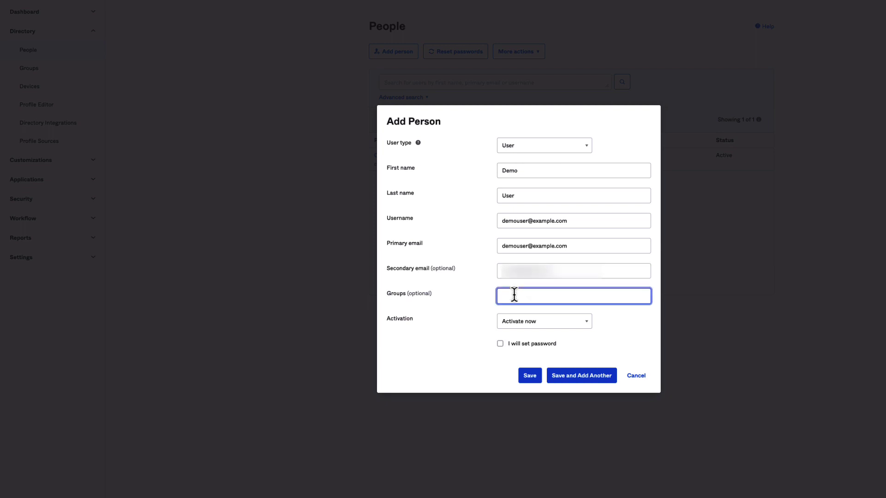
text(F)
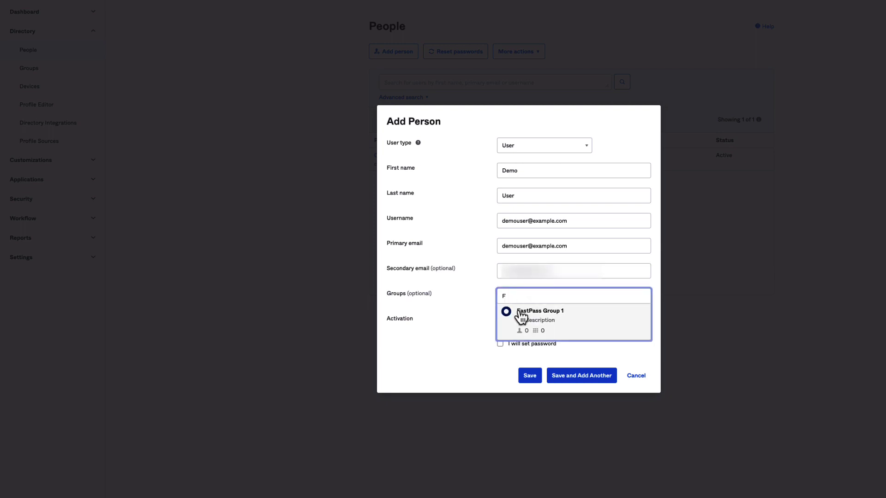
click(521, 316)
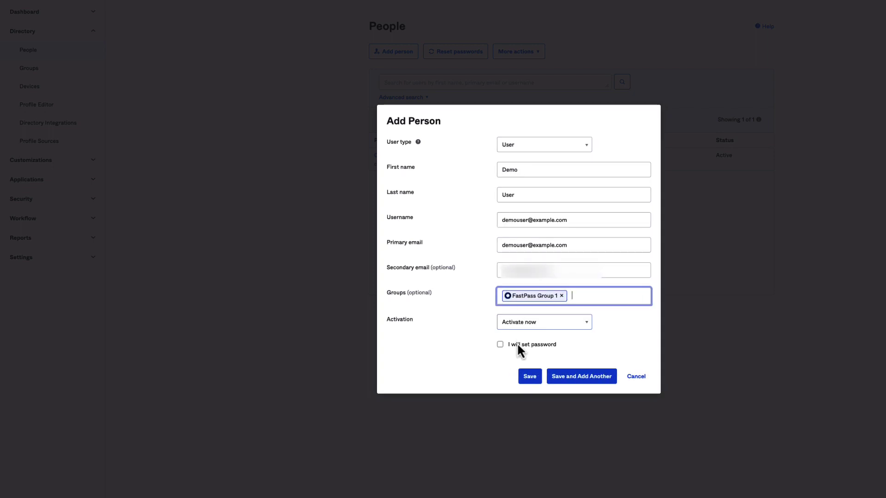
click(527, 380)
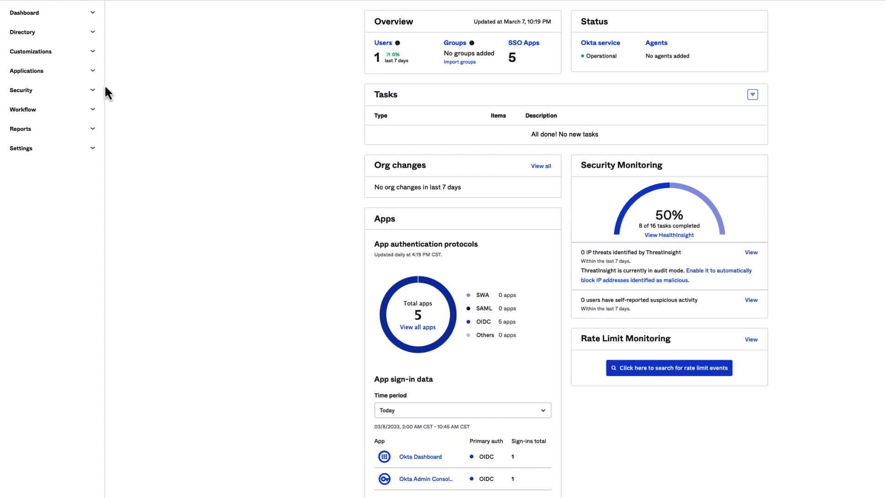
Step: Create a global session policy named "Demo Global Session Policy" assigned to FastPass Group 1 and proceed to adding its rule
click(94, 92)
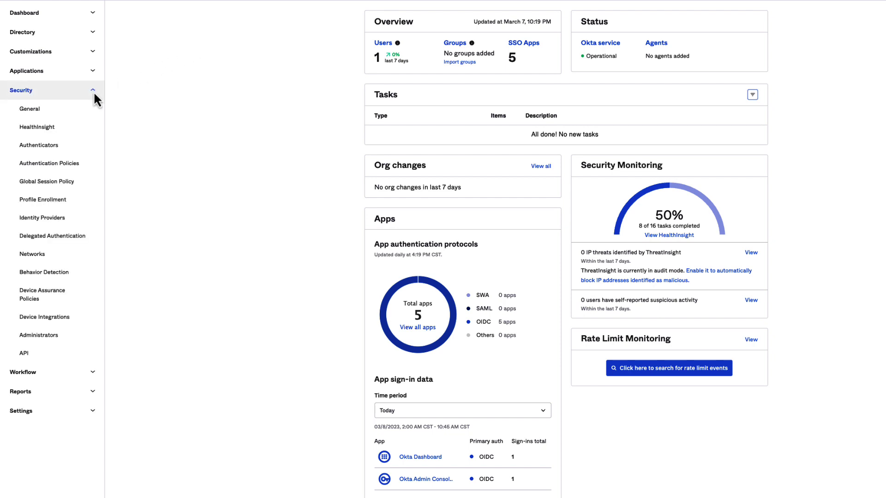
click(64, 184)
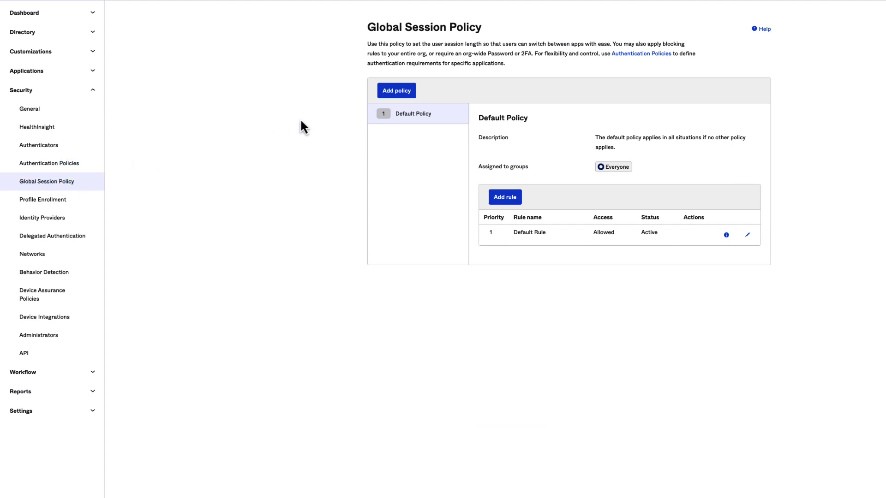
click(395, 92)
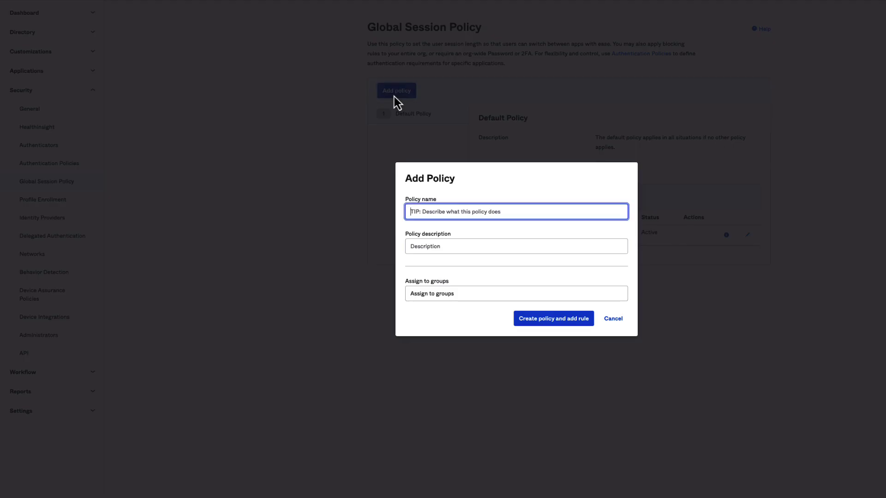
text(Demo Global Session Policy)
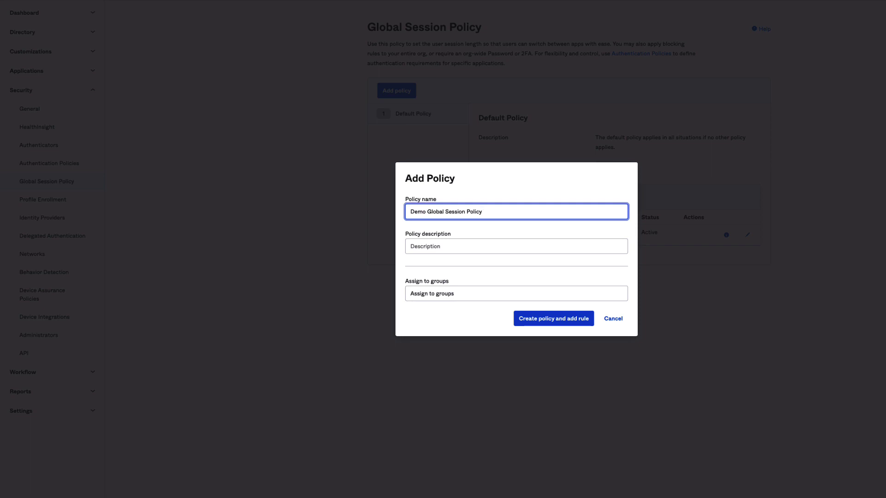
click(443, 293)
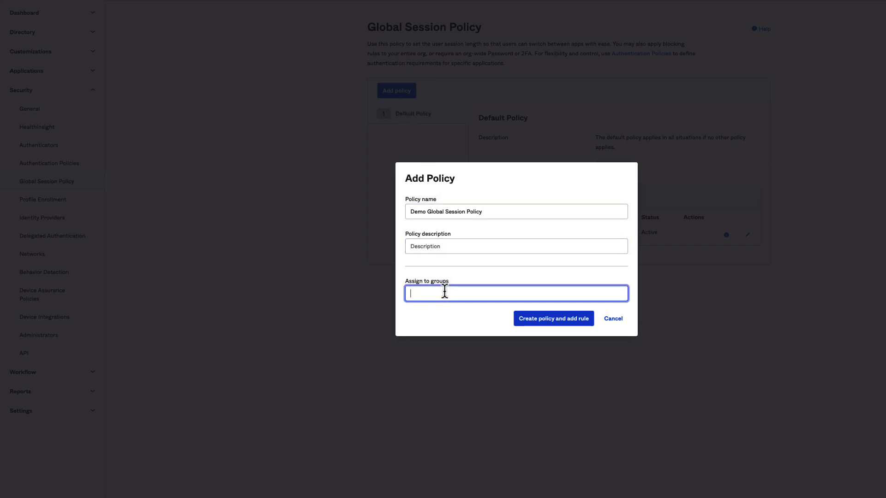
text(Fa)
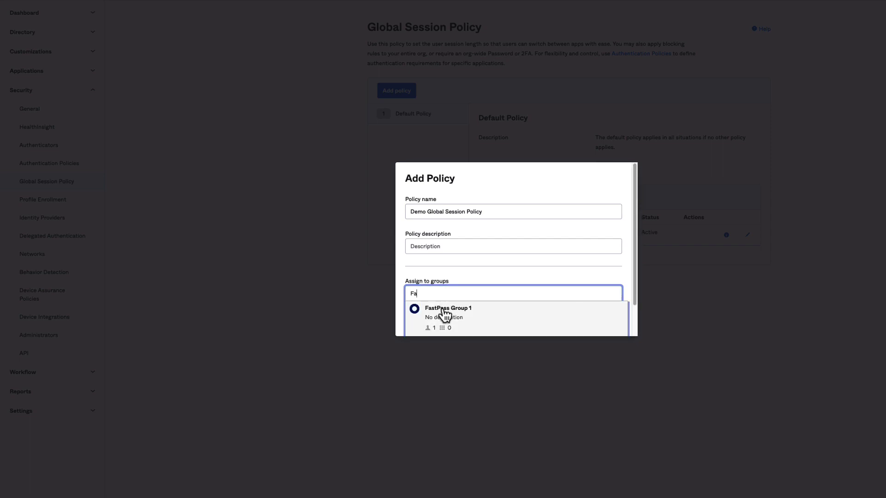
click(442, 308)
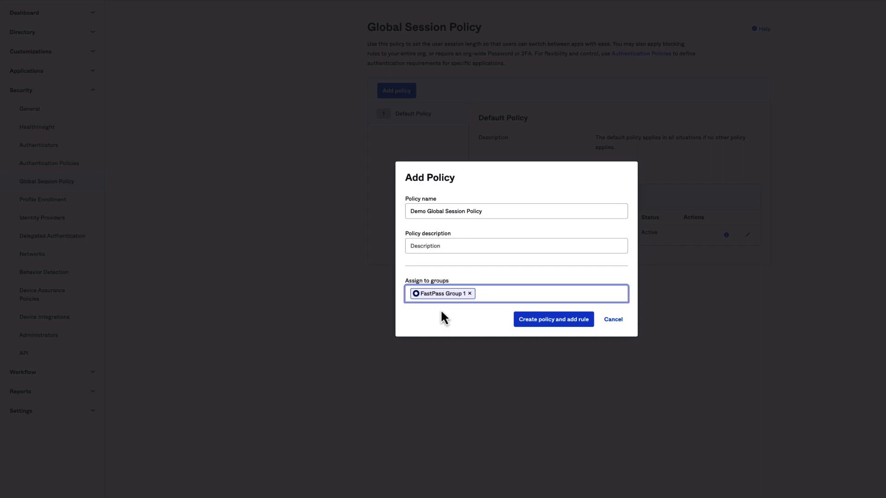
click(542, 330)
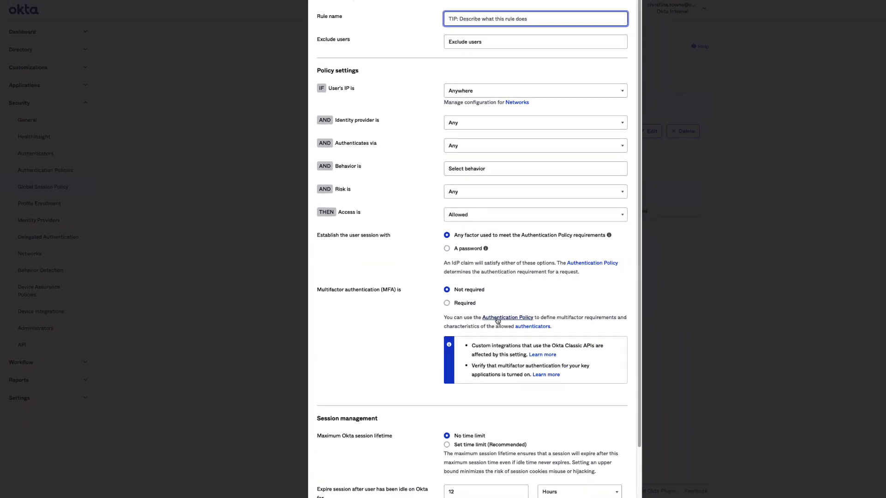
Step: Name the policy rule "Demo Rule 1" and create it with the default policy and session settings
text(Demo Rul)
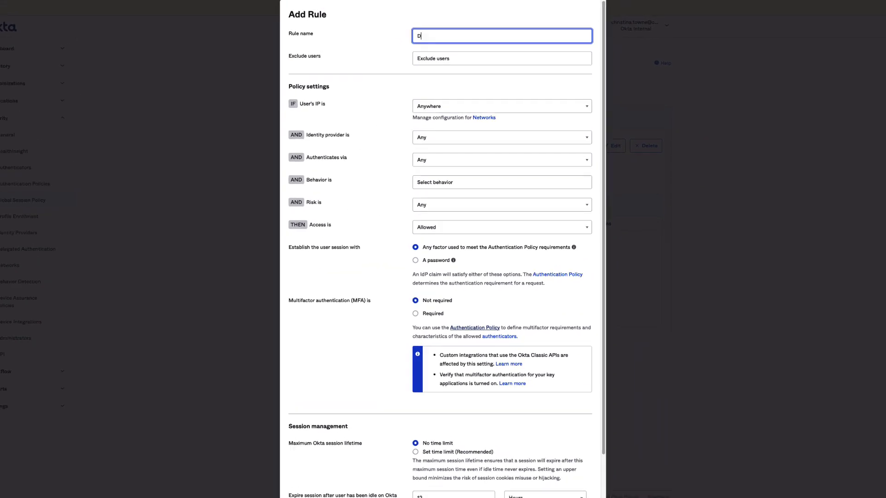
text(e)
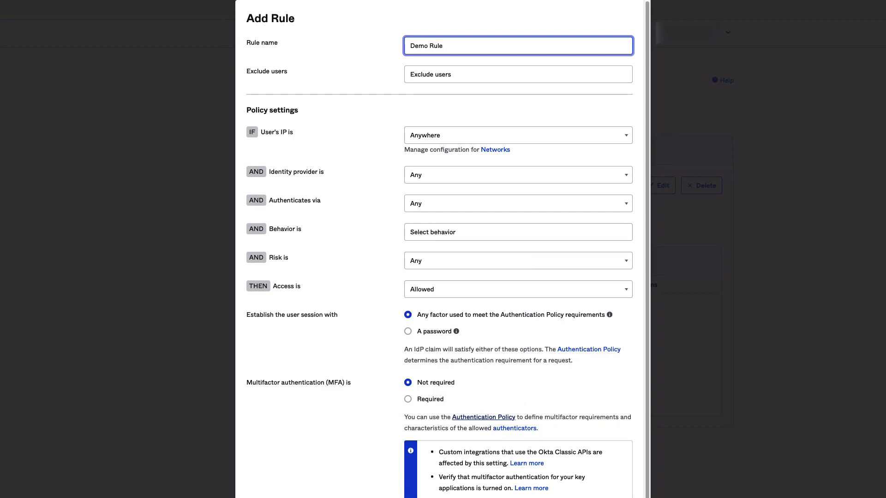
text(c)
key(BackSpace)
key(BackSpace)
text(1)
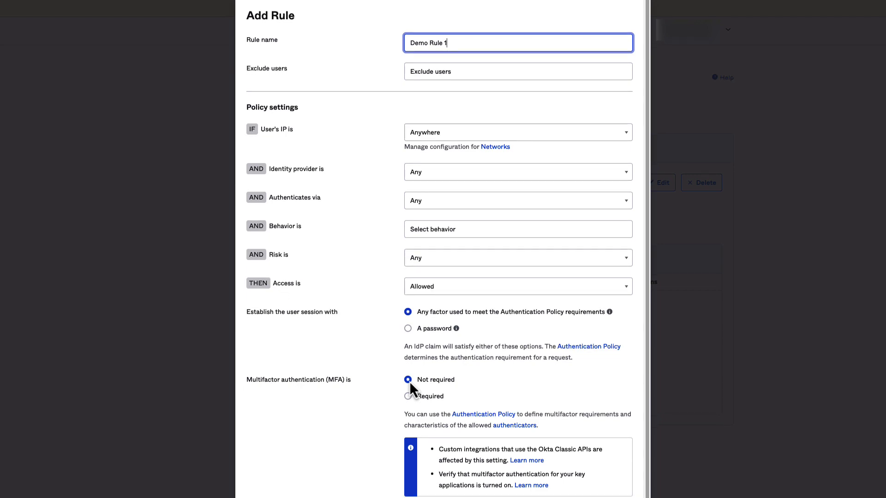
scroll(415, 376, down, 3)
scroll(654, 321, down, 5)
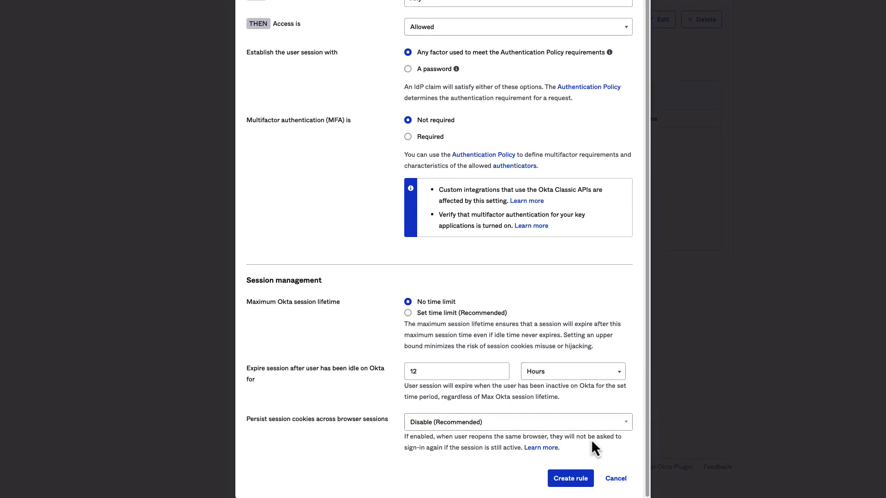
click(571, 479)
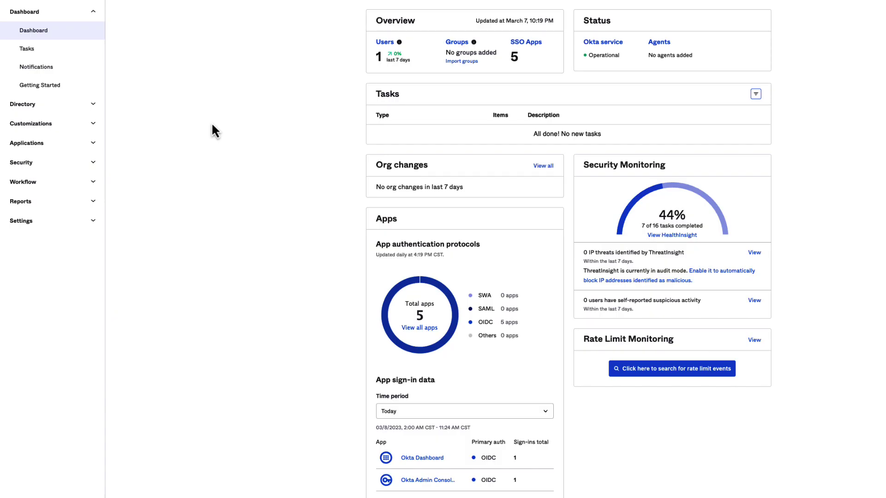
Step: Search the app integration catalog for "Bookmark app" and start adding the Bookmark App integration
click(94, 143)
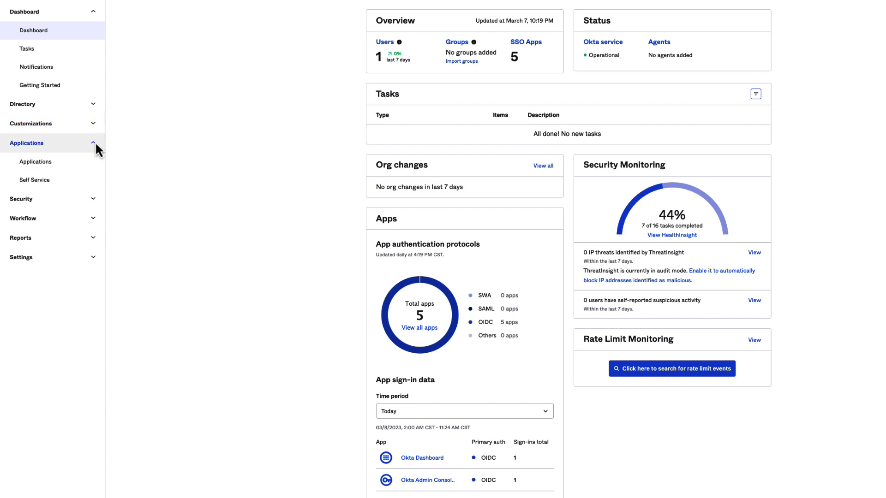
click(41, 165)
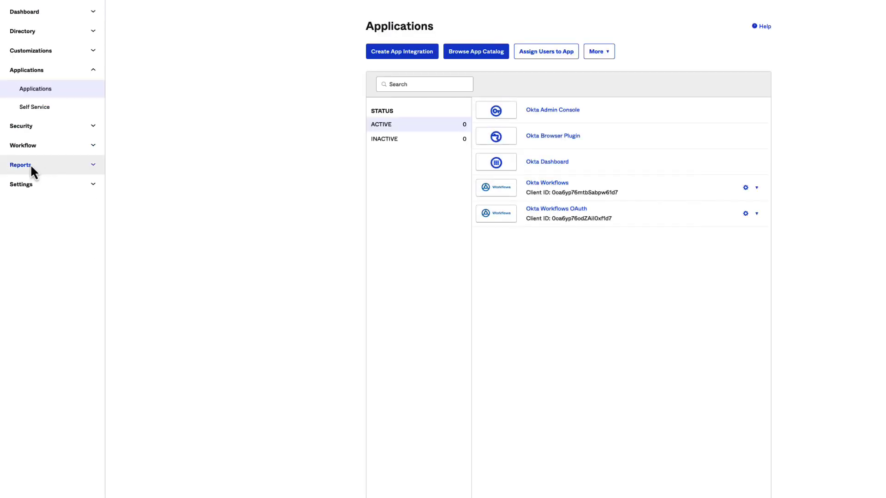
click(477, 55)
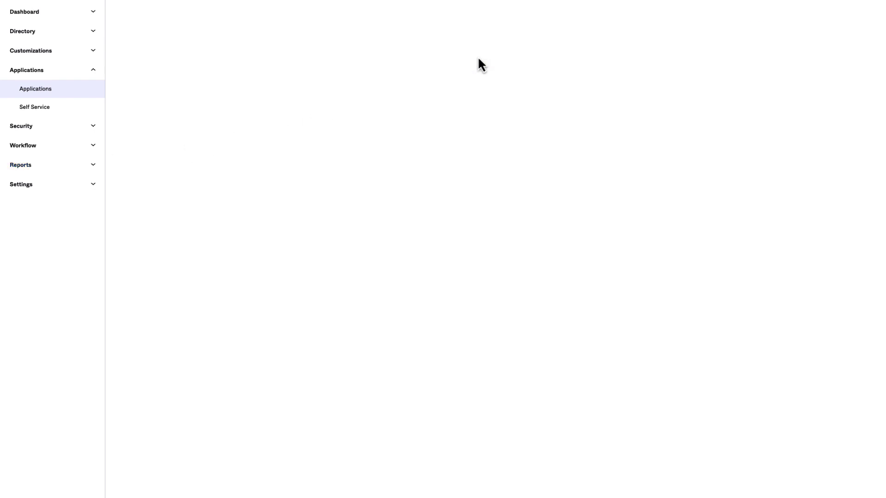
click(504, 81)
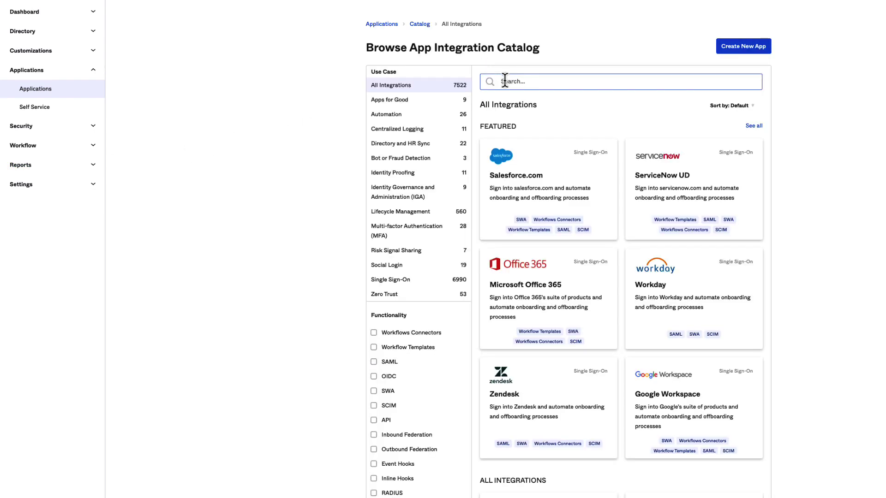
text(Boo)
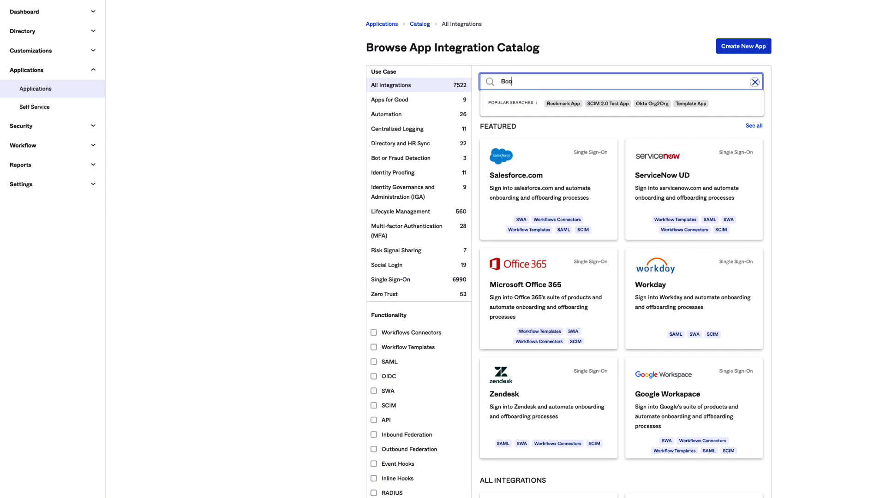
text(kmark app)
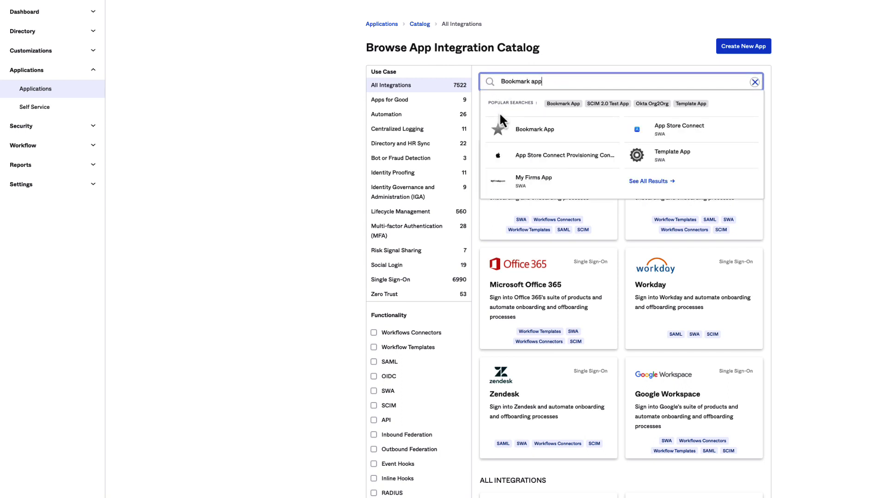
click(505, 133)
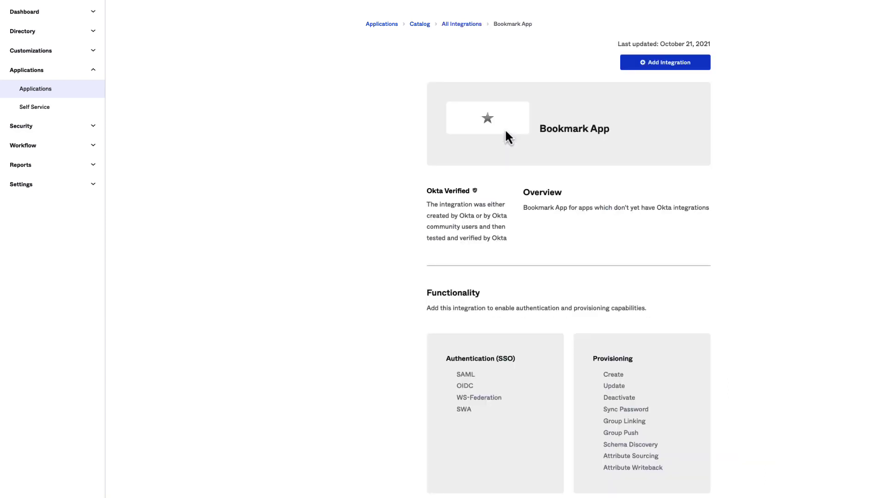
click(642, 65)
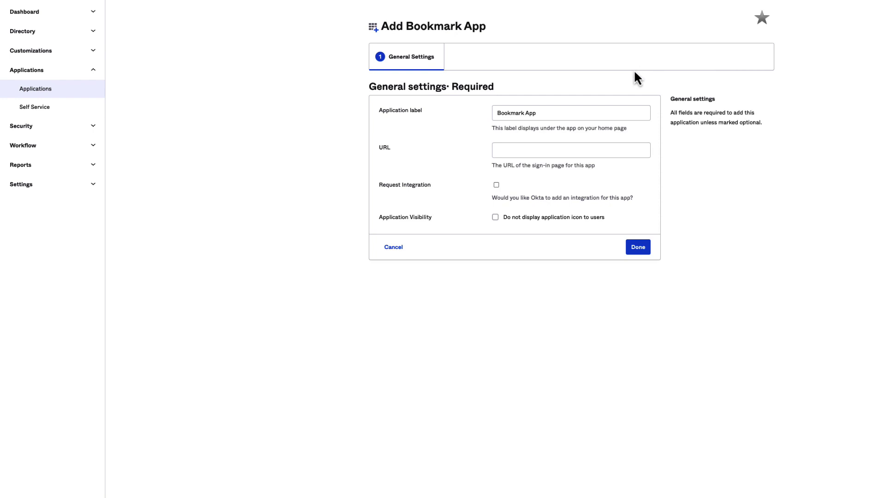
Step: Label the application "Bookmark App 1", set its URL to demo.com and finish adding it
click(589, 106)
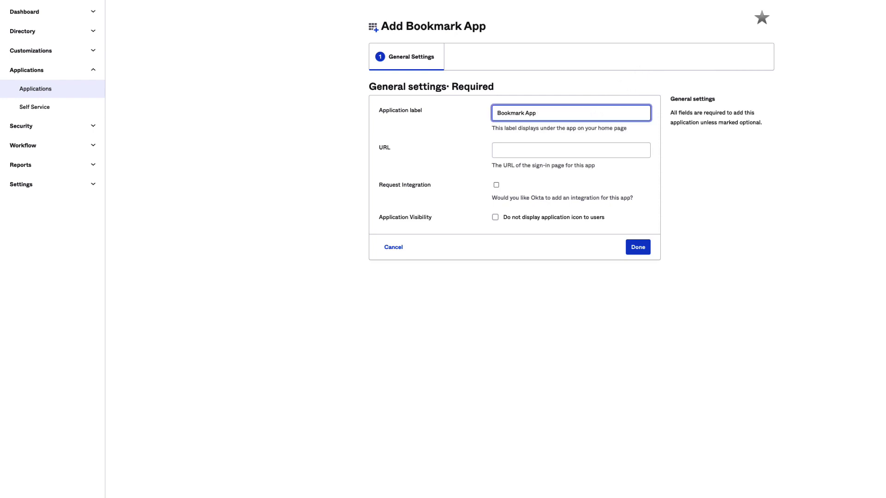
click(564, 150)
text(d)
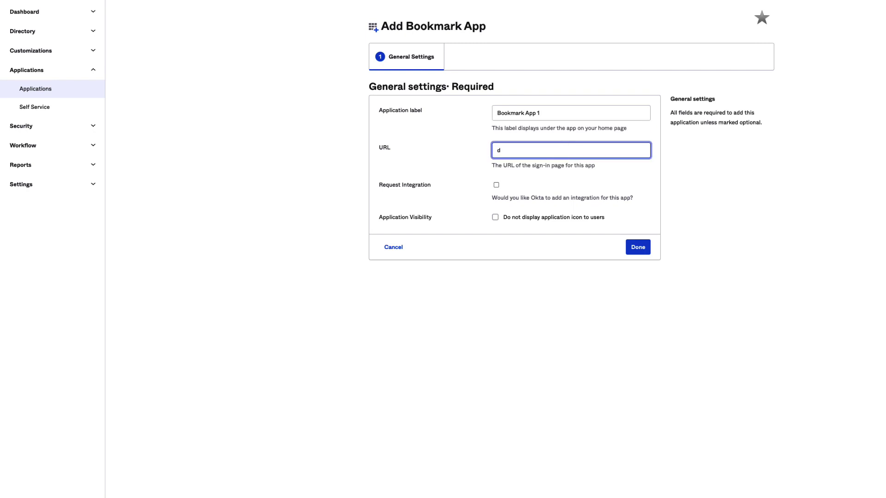
text(emo.com)
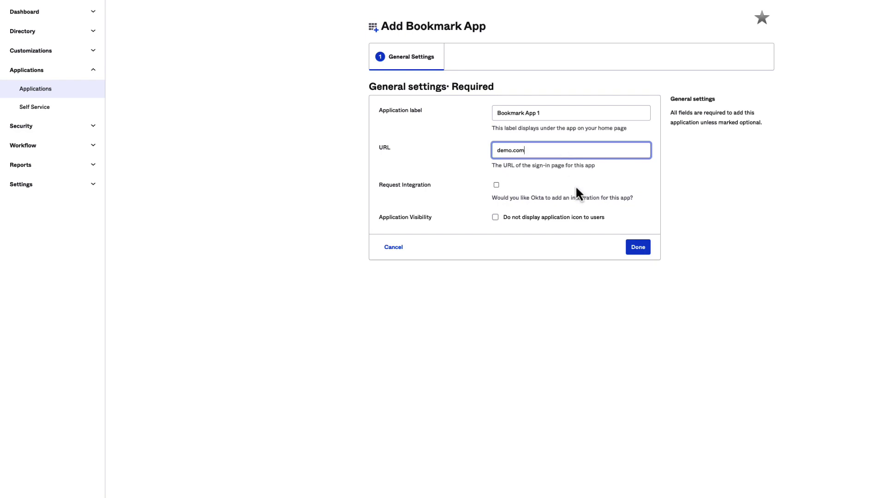
click(633, 249)
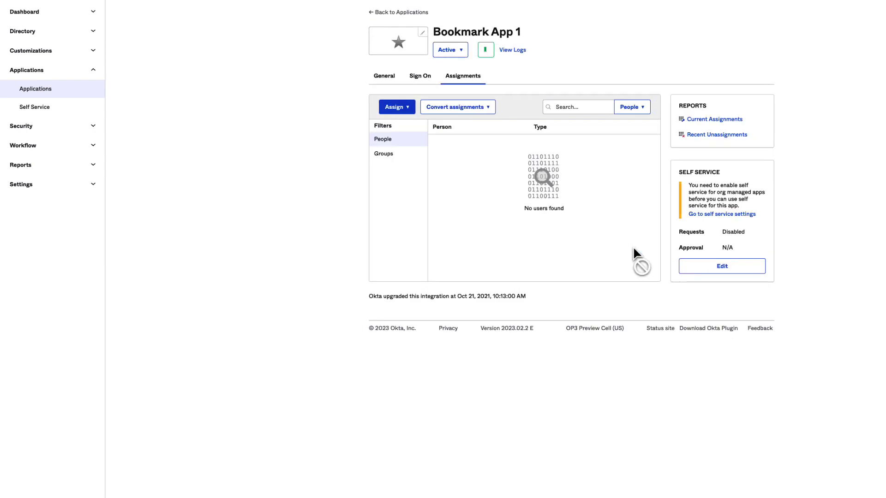
Step: Assign Bookmark App 1 to the group FastPass Group 1
click(410, 111)
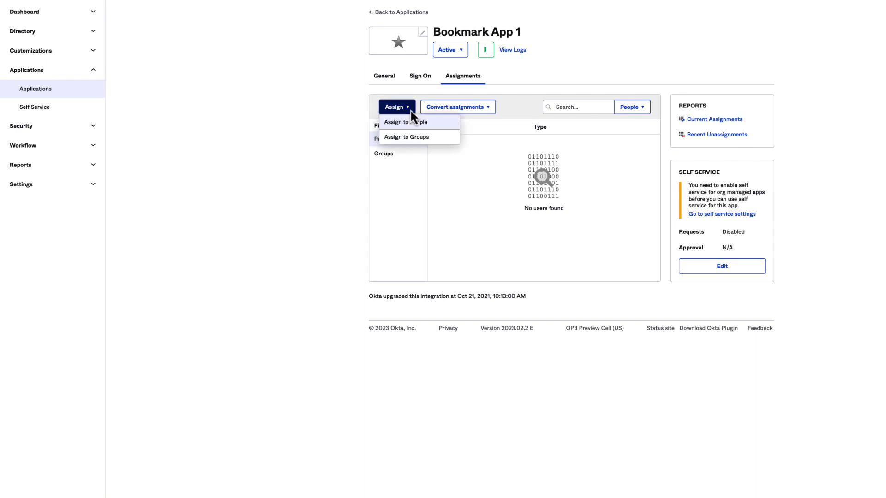
click(412, 138)
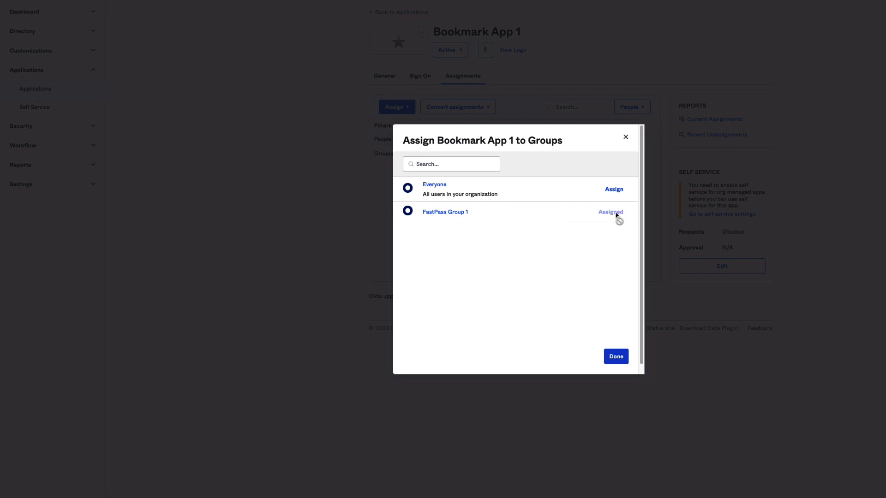
click(625, 363)
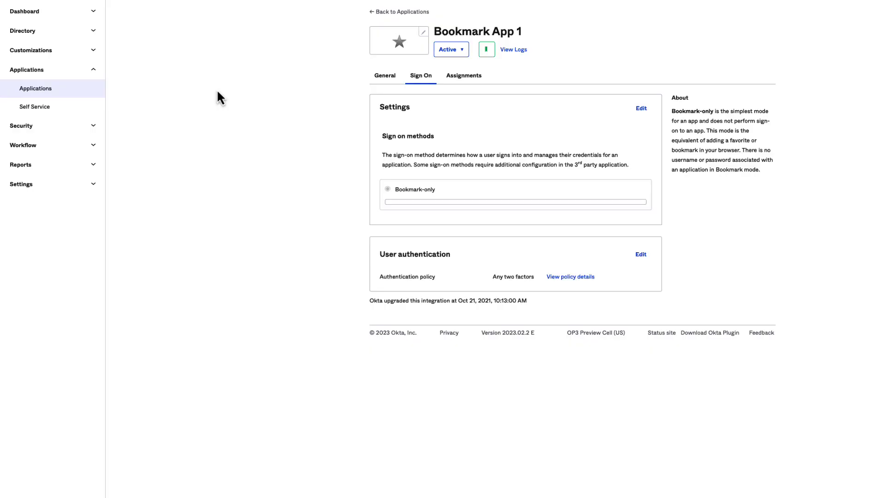
Step: Add Bookmark App 1 to the "One factor access" authentication policy in the security settings
click(93, 128)
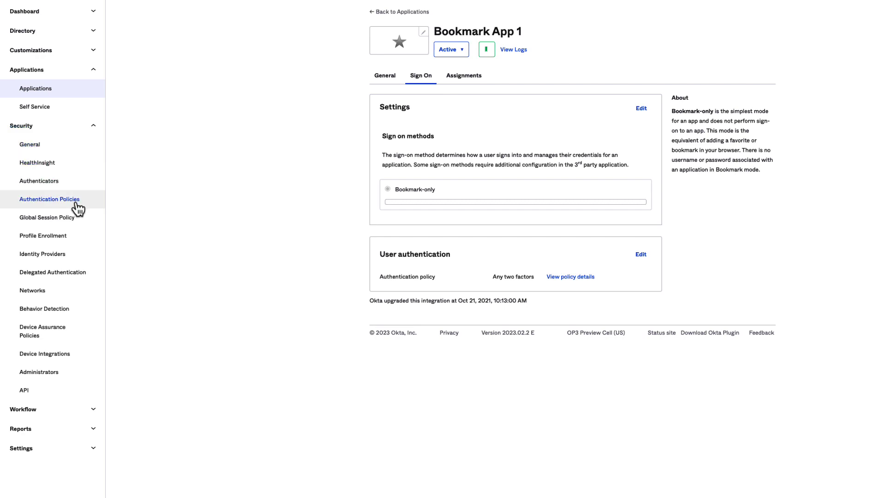
click(50, 200)
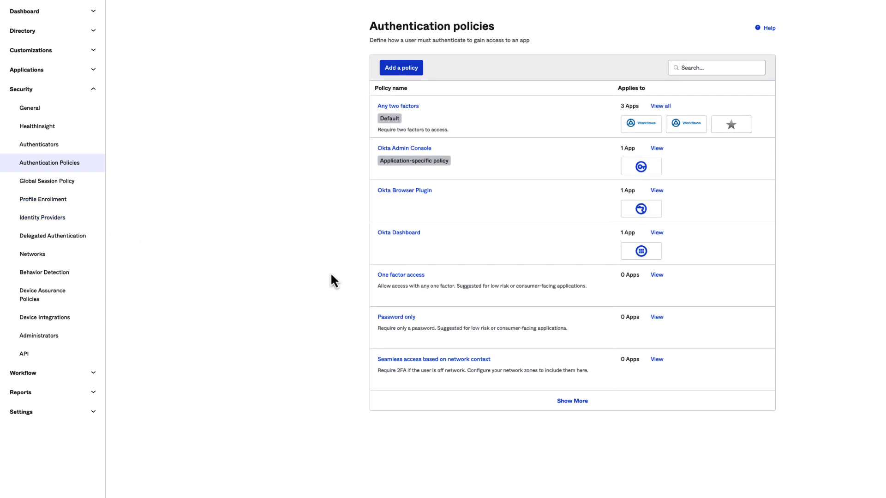
click(388, 277)
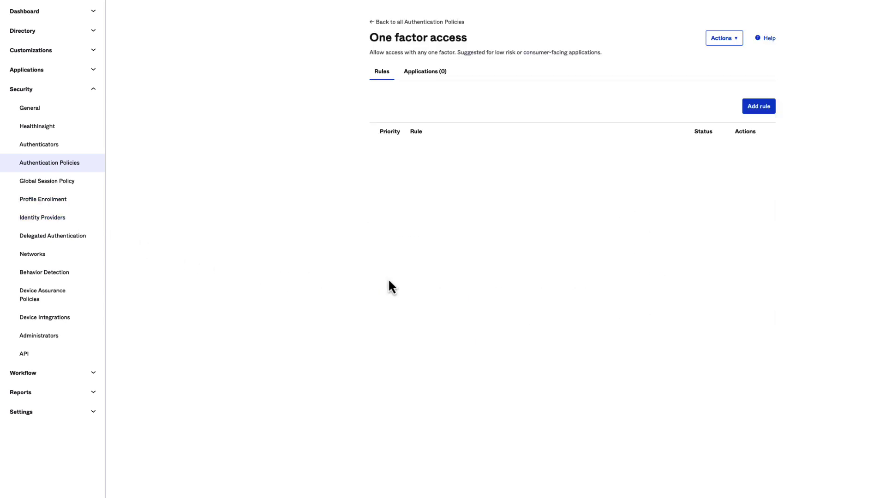
click(427, 82)
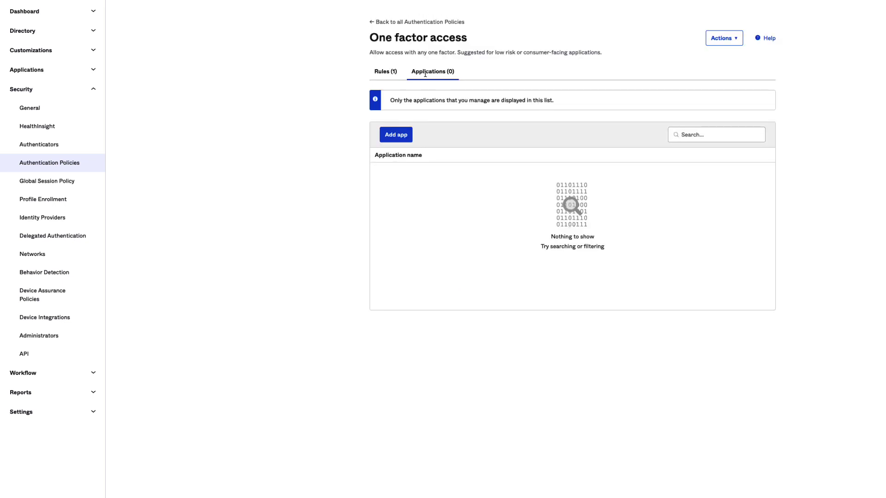
click(406, 136)
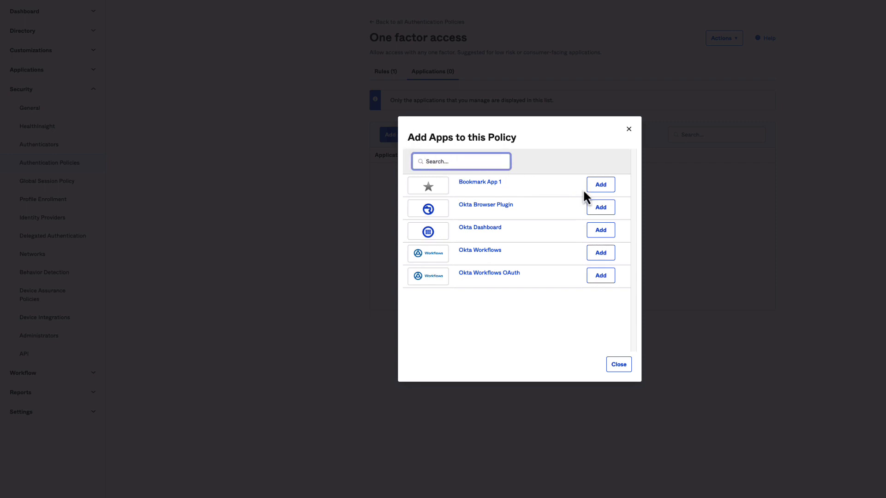
click(601, 187)
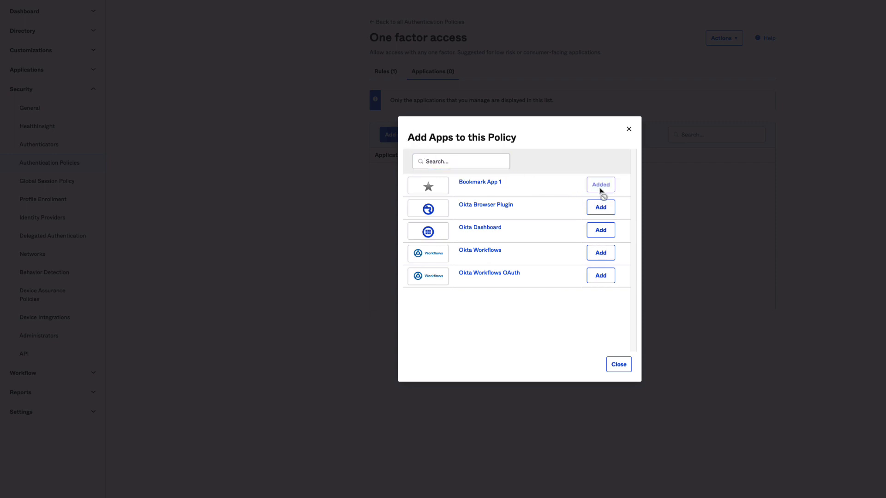
click(612, 365)
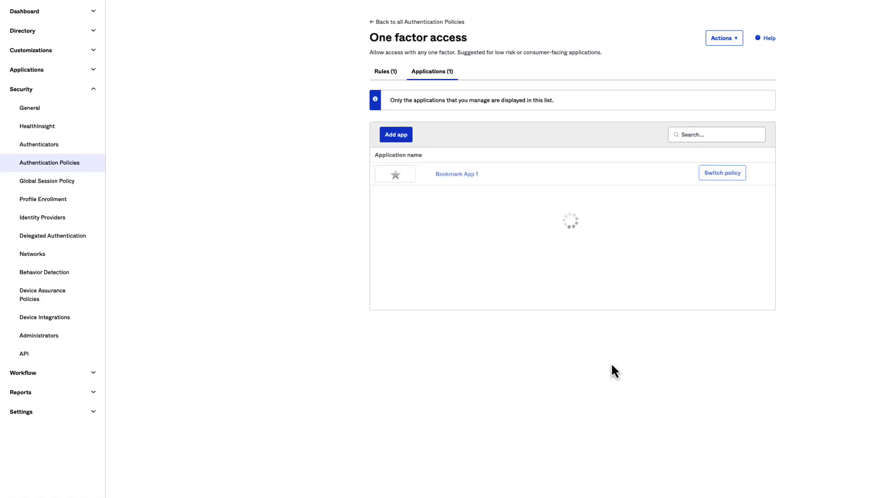
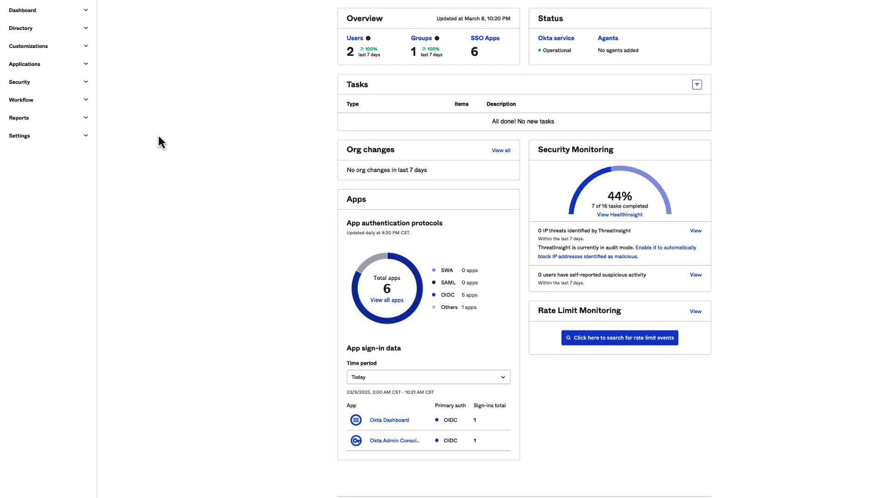
Step: Add the FIDO2 (WebAuthn) authenticator to the org, keeping user verification at Discouraged
click(92, 83)
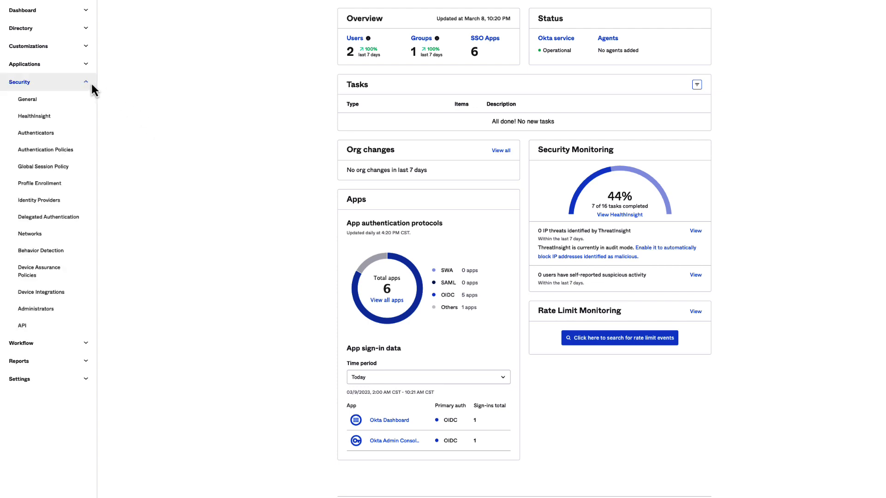
click(57, 134)
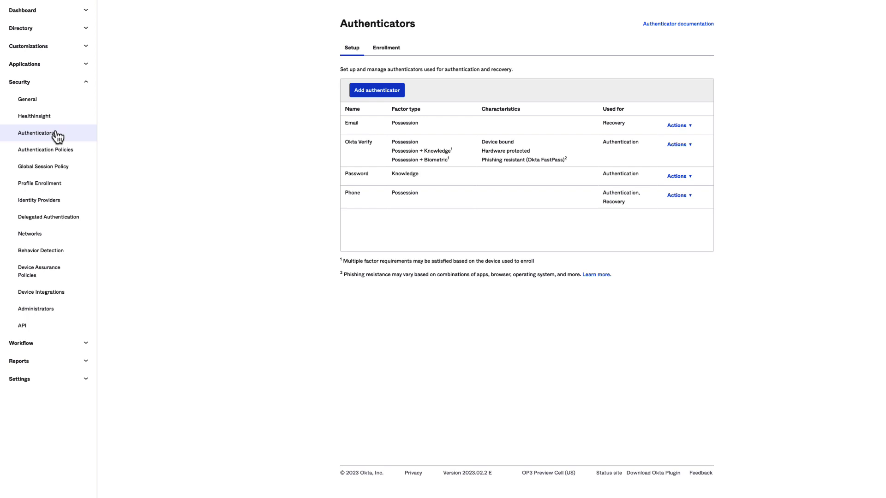
click(362, 91)
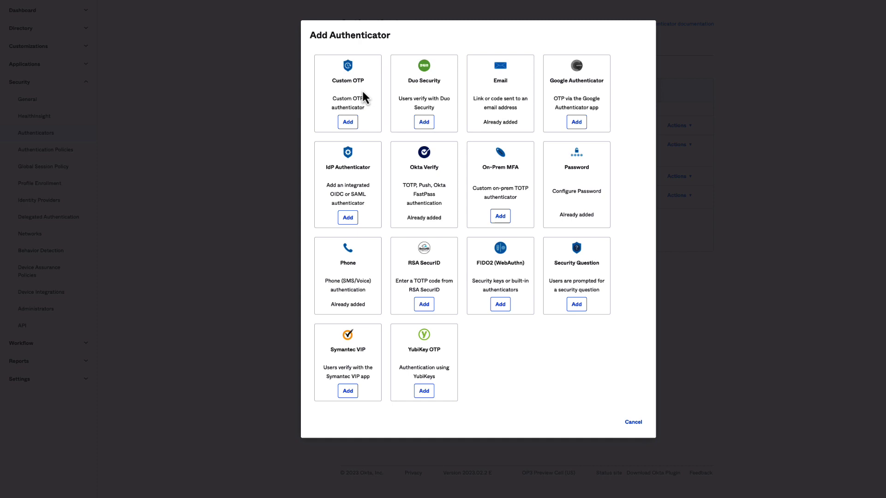
click(500, 306)
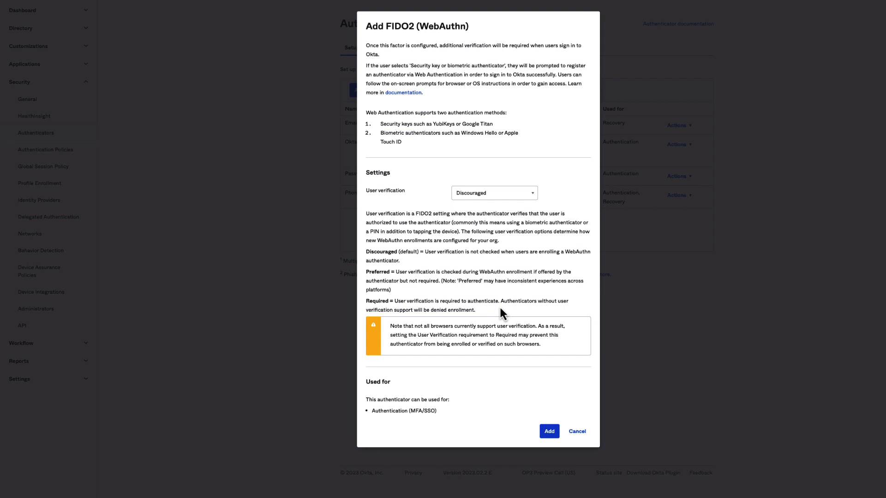
click(547, 431)
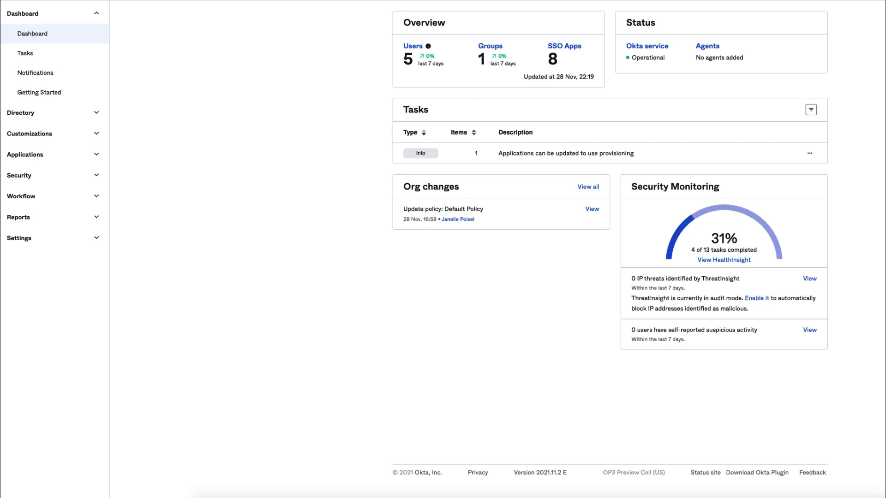
Step: Find the Bookmark App in the integration catalog again and start adding a second instance of it
click(96, 155)
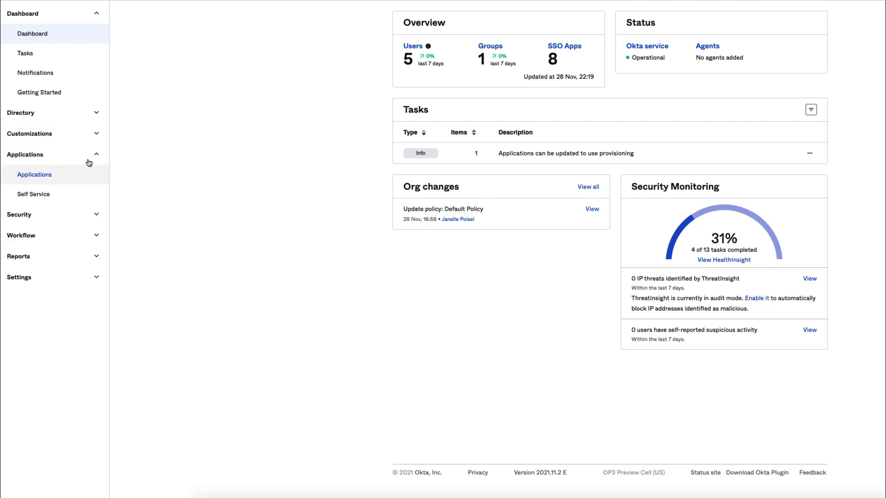
click(68, 178)
click(538, 61)
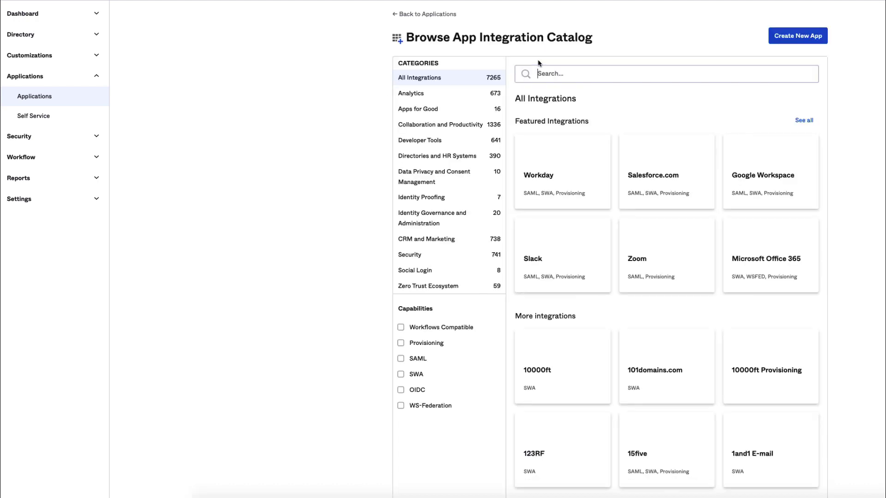
click(573, 74)
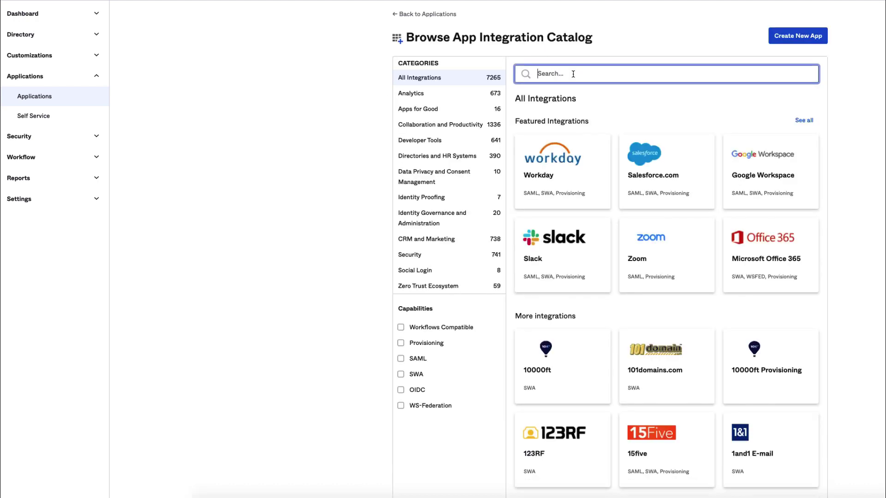
text(bookmark app)
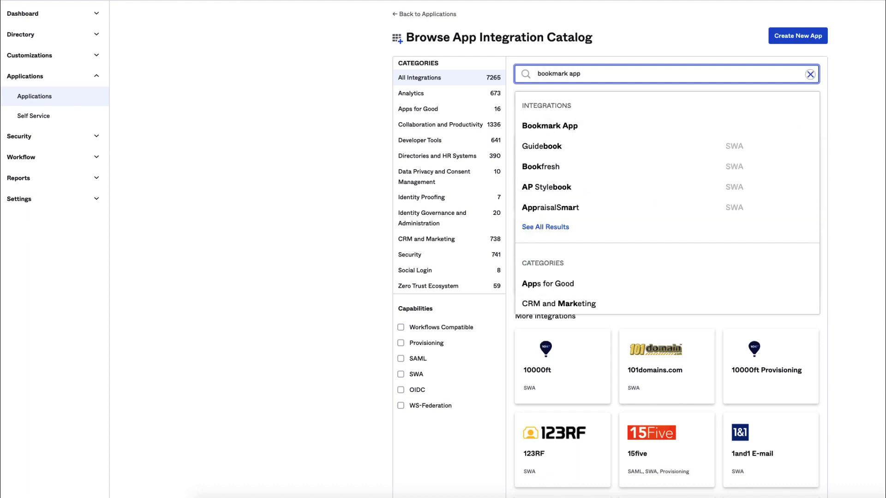
click(585, 131)
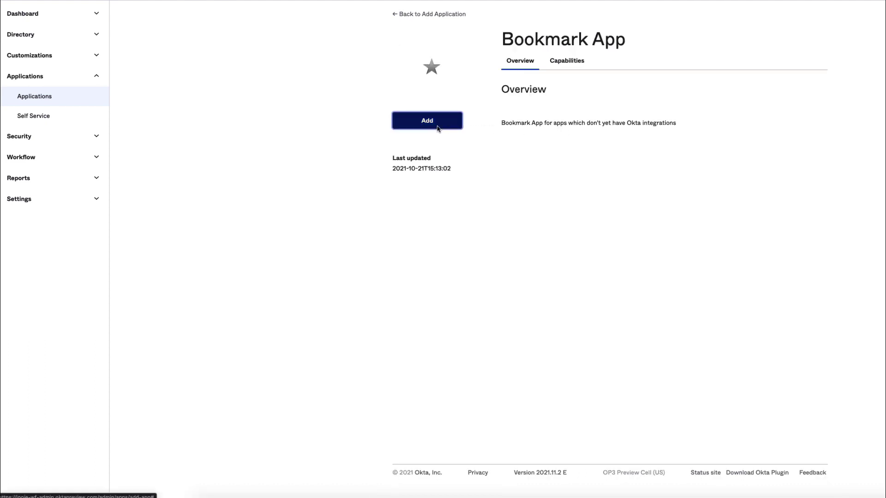
click(438, 125)
Step: Create the bookmark application with the label "Bookmark App 2" and the URL newurl.com
click(578, 121)
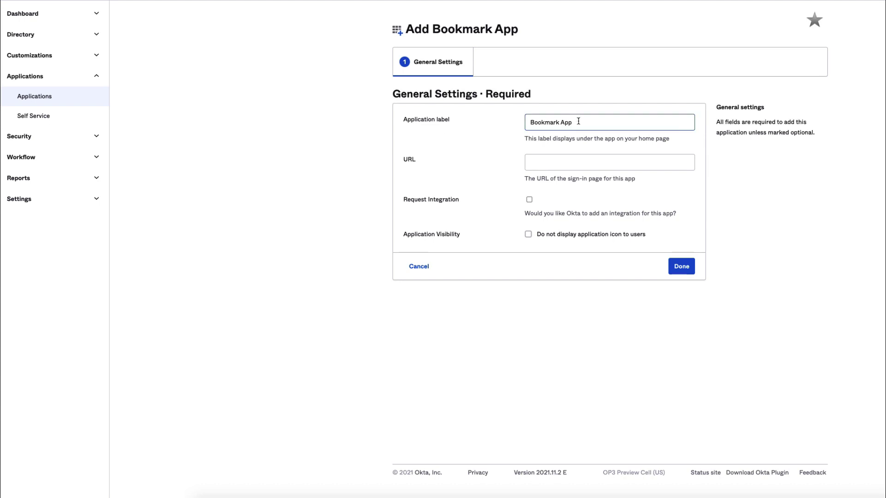
click(578, 121)
text(2)
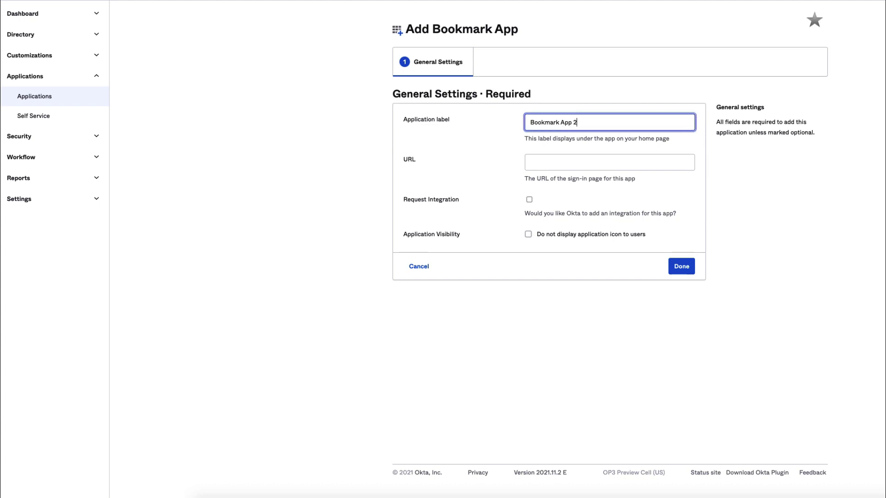
click(561, 157)
text(newurl.com)
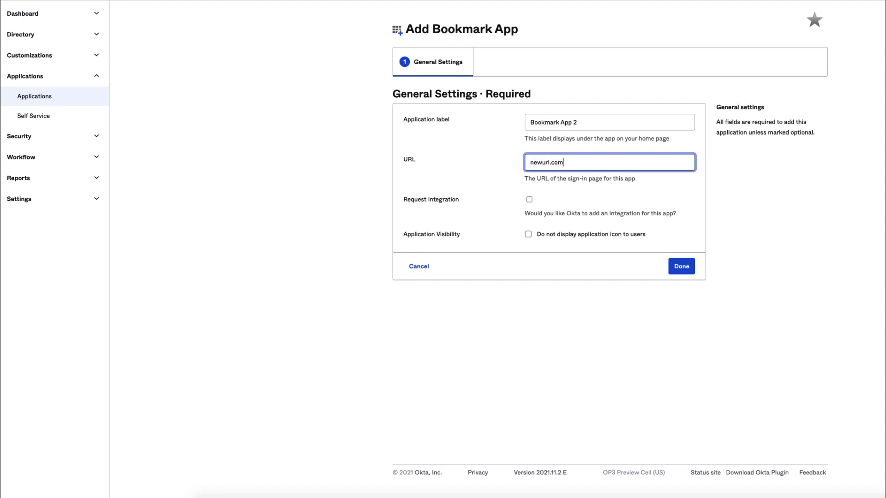
click(684, 267)
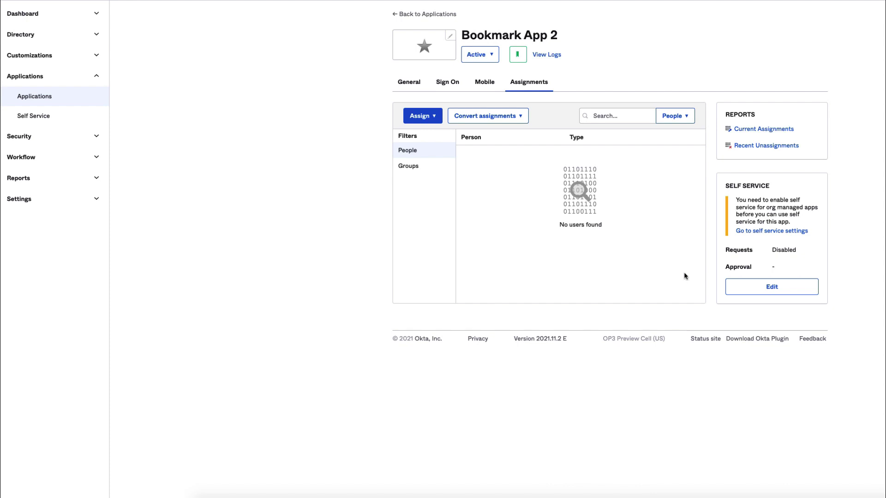
Step: Assign Bookmark App 2 to the group Fast Pass Group 2
click(436, 119)
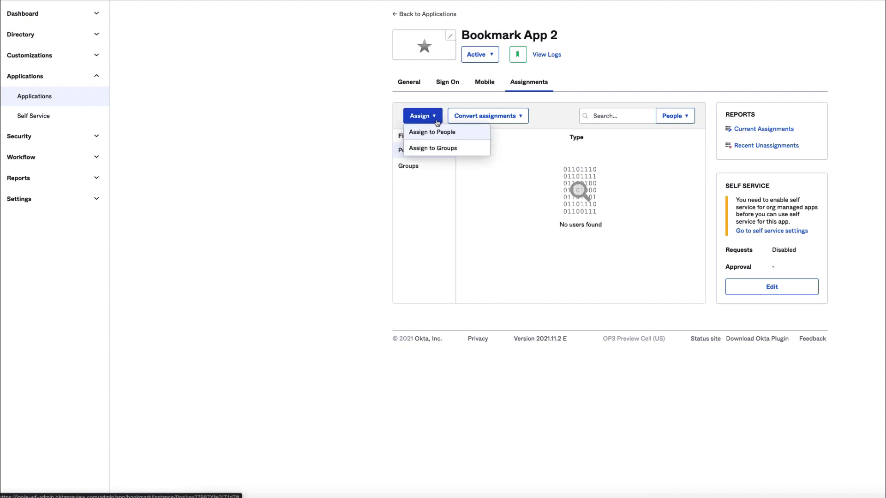
click(467, 152)
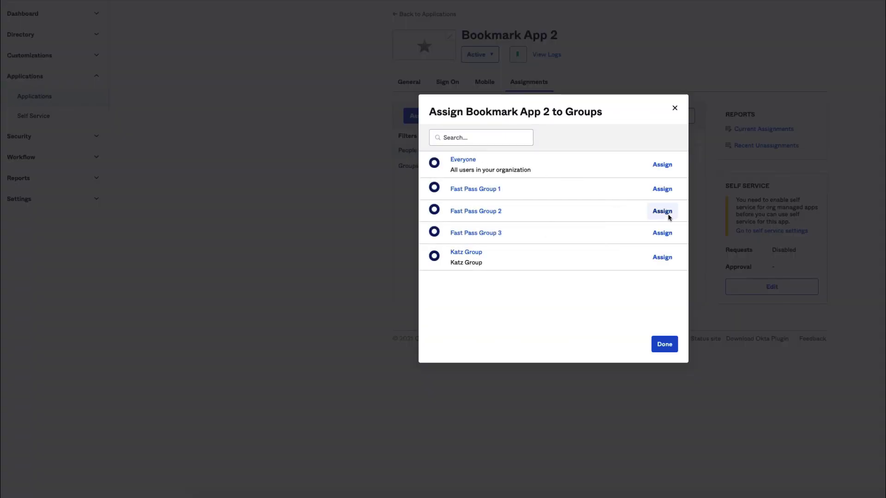
click(668, 214)
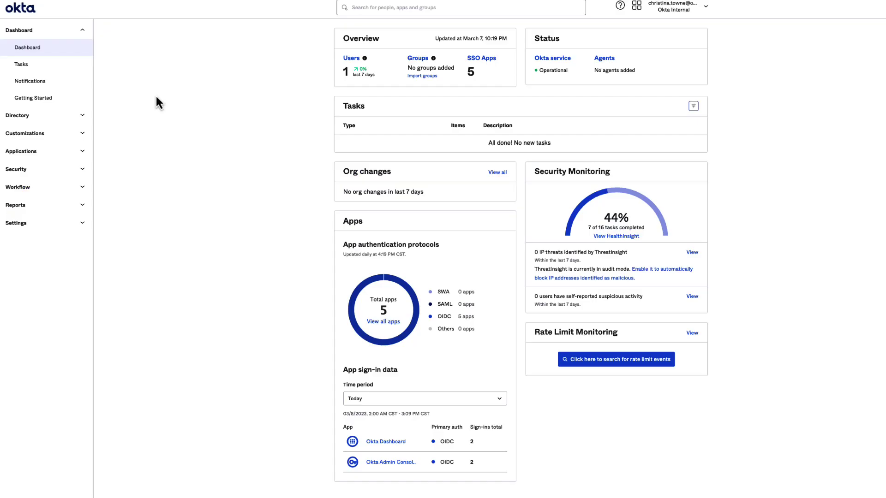
Step: Create a new authentication policy named "Demo Policy 2" in the security settings
click(85, 171)
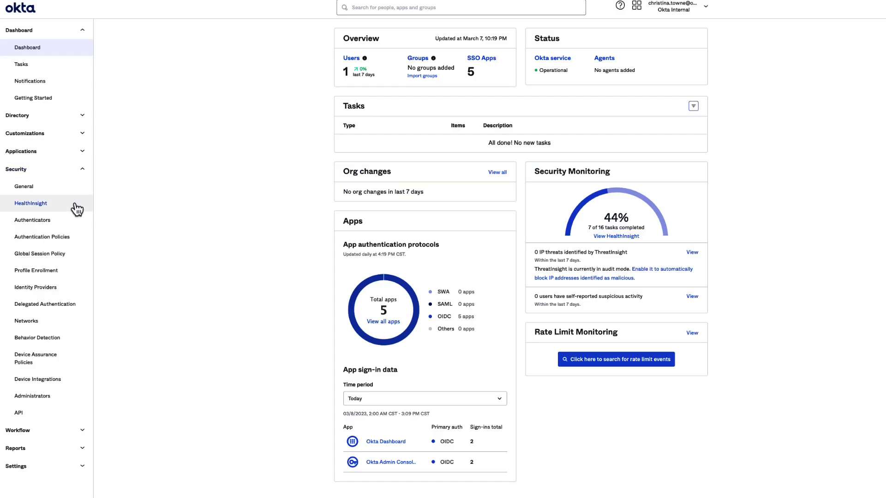
click(66, 239)
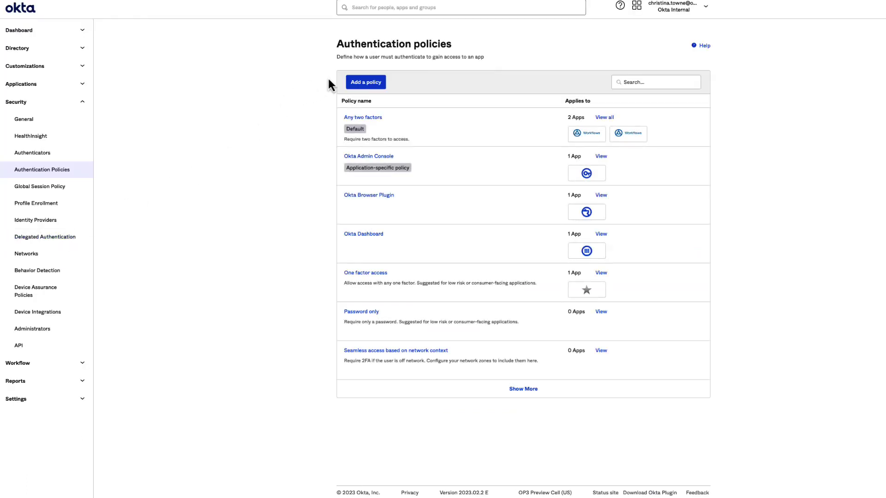
click(365, 82)
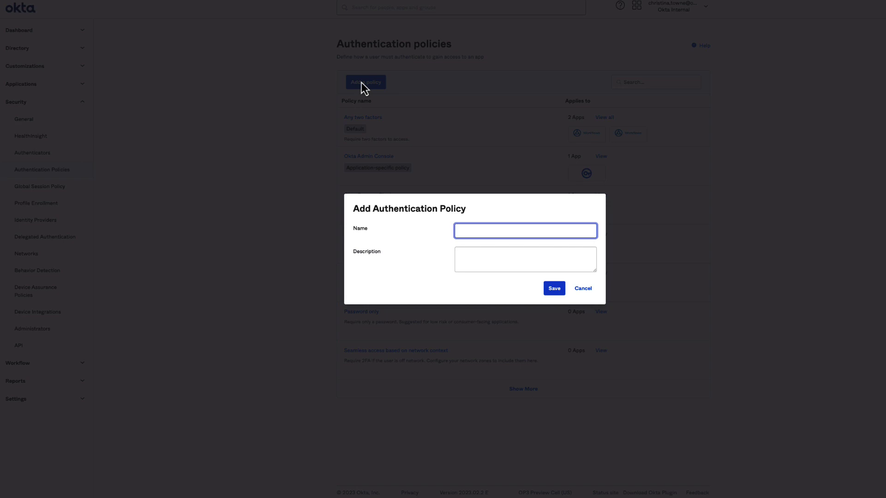
text(Demo Policy 2)
click(556, 294)
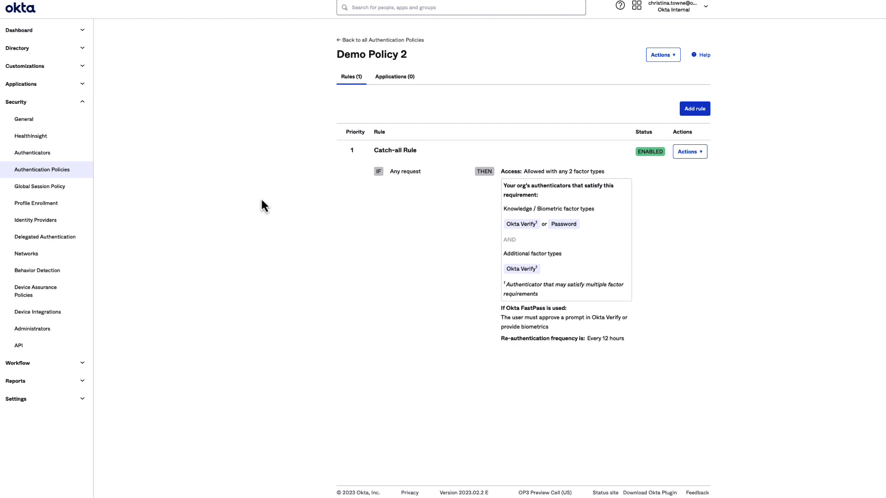
Step: Add a rule named "Bookmark App 2 rule" to Demo Policy 2, applying to members of FastPass Group 1
click(708, 108)
text(Bookmark)
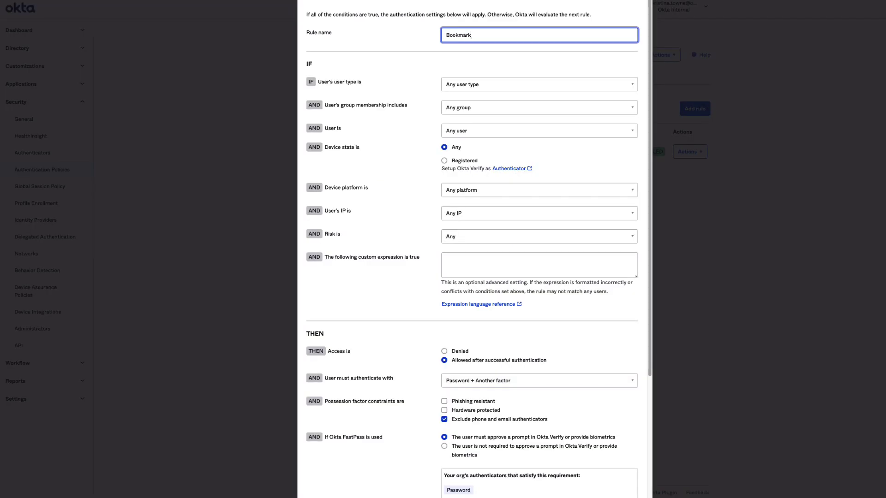
text( App 2 rule)
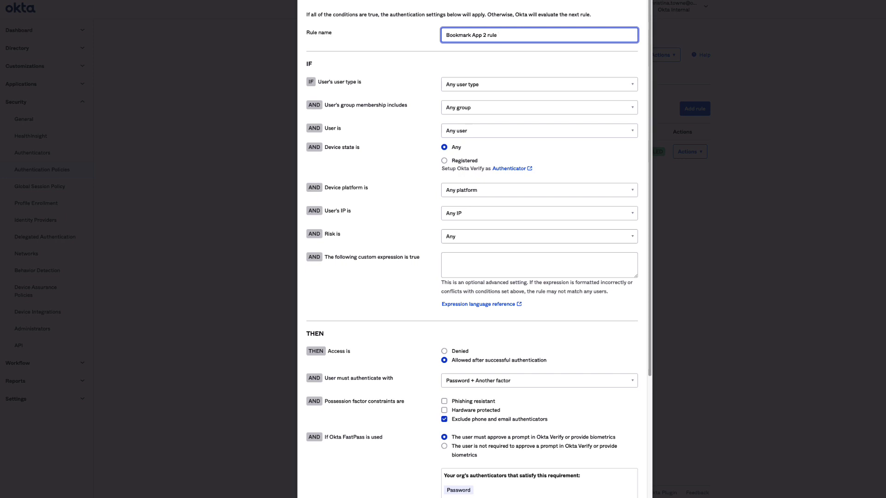
click(634, 110)
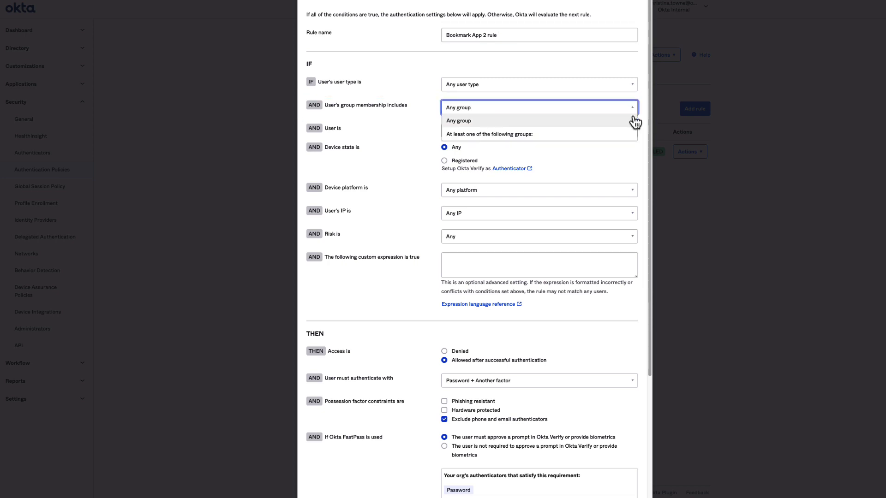
click(630, 133)
text(Fast)
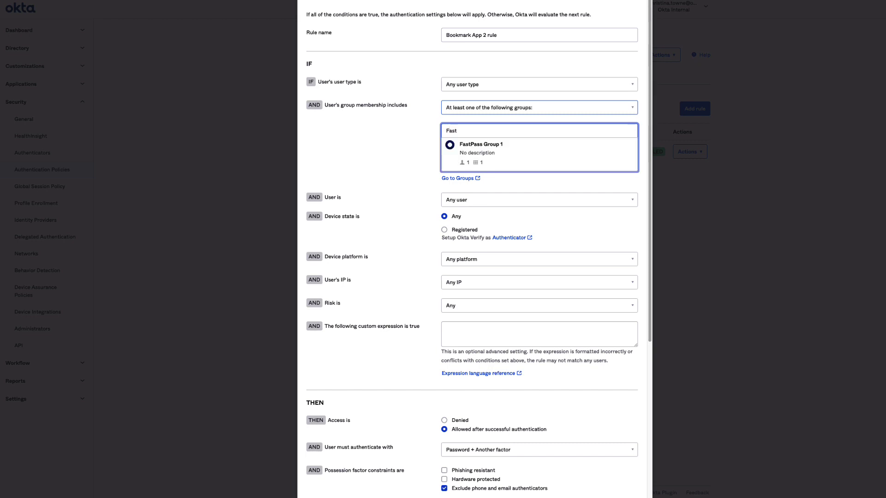
click(609, 153)
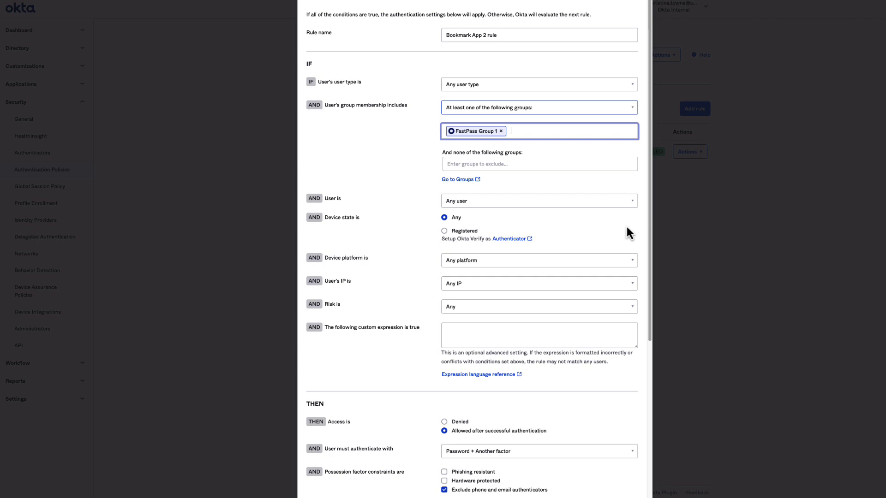
Step: Require authentication with a Possession factor in the rule and save it
drag(650, 226, 634, 367)
scroll(634, 366, down, 3)
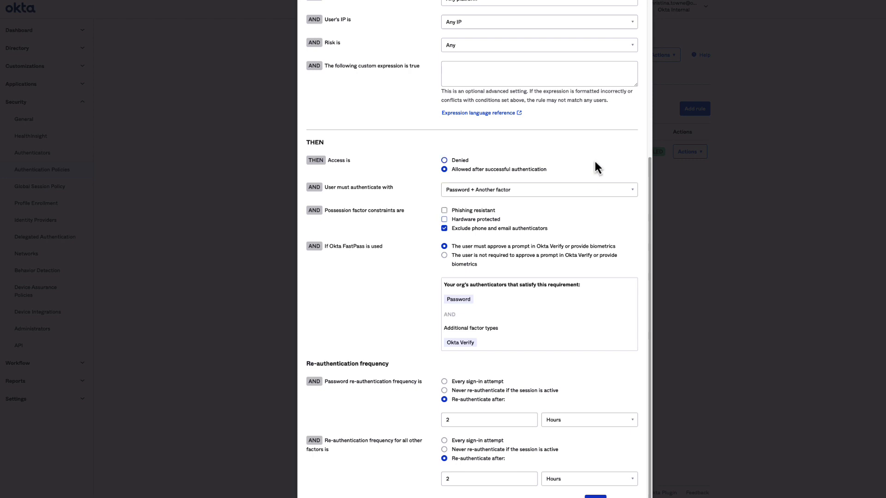
click(596, 187)
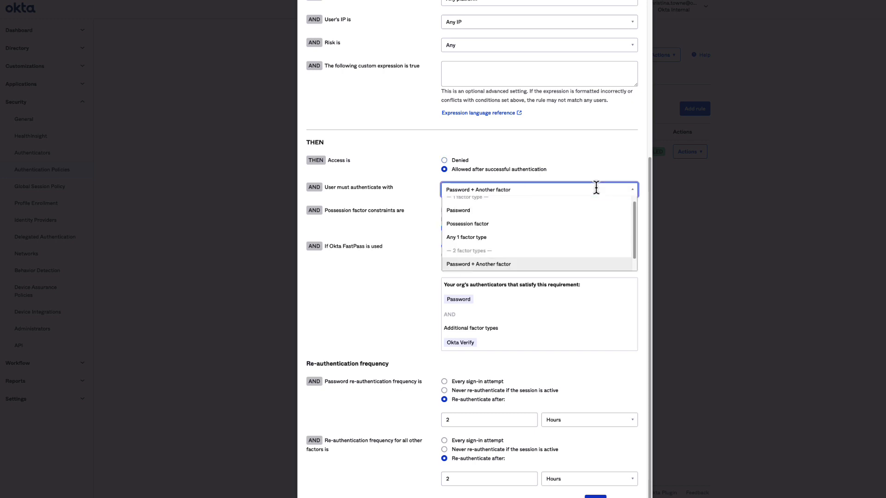
scroll(590, 227, up, 1)
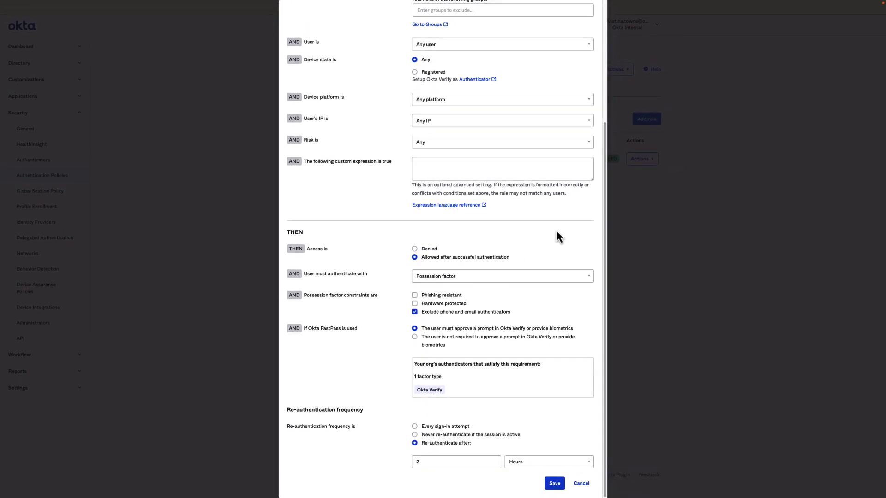
click(553, 483)
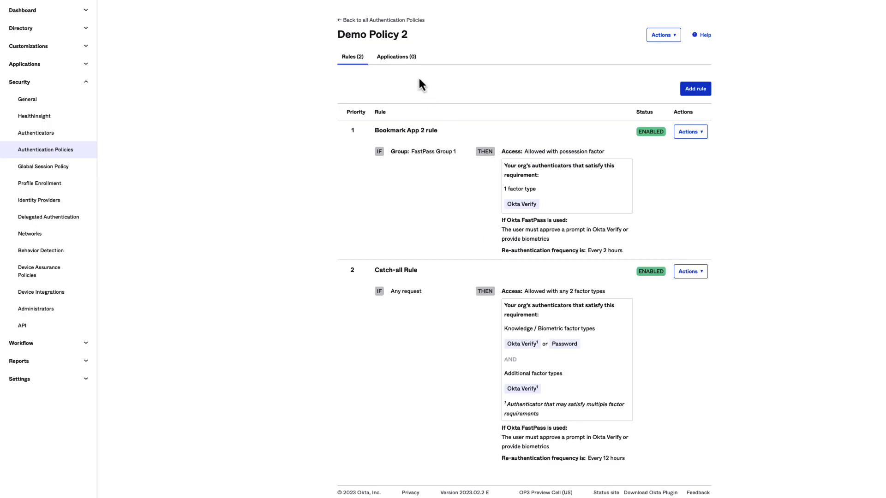
Step: Add the application Bookmark App 1 to Demo Policy 2
click(408, 58)
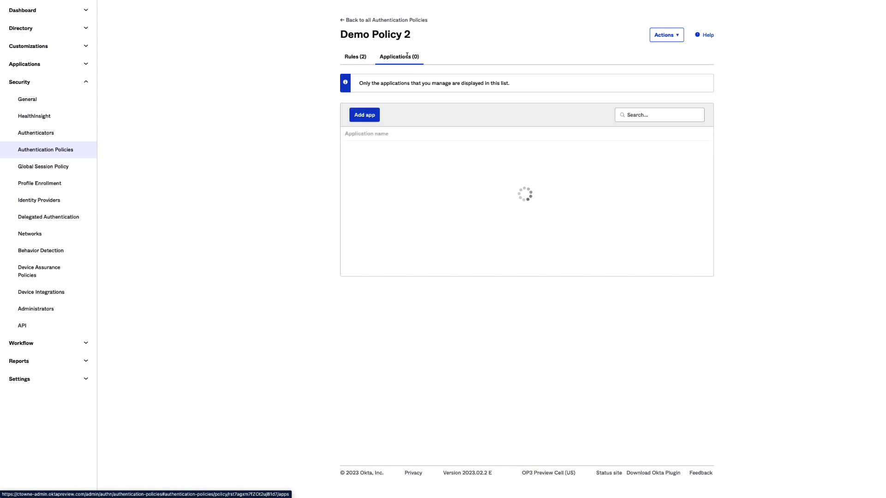
click(351, 119)
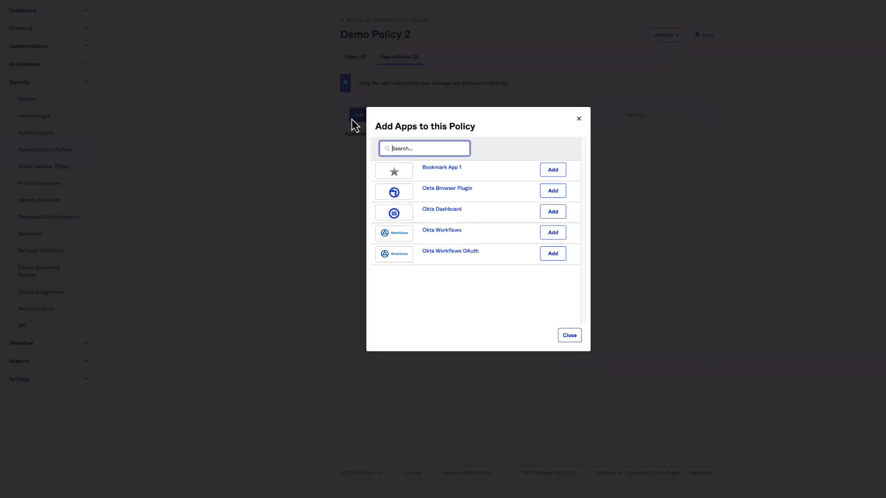
click(549, 171)
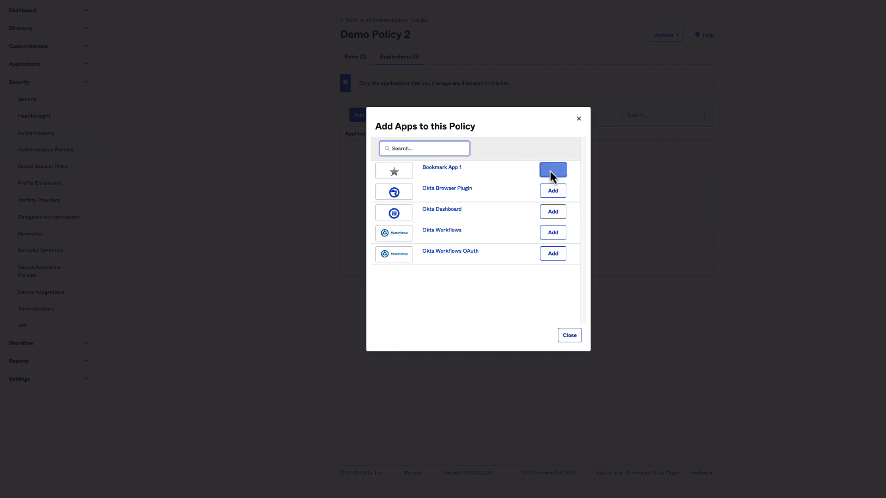
click(571, 337)
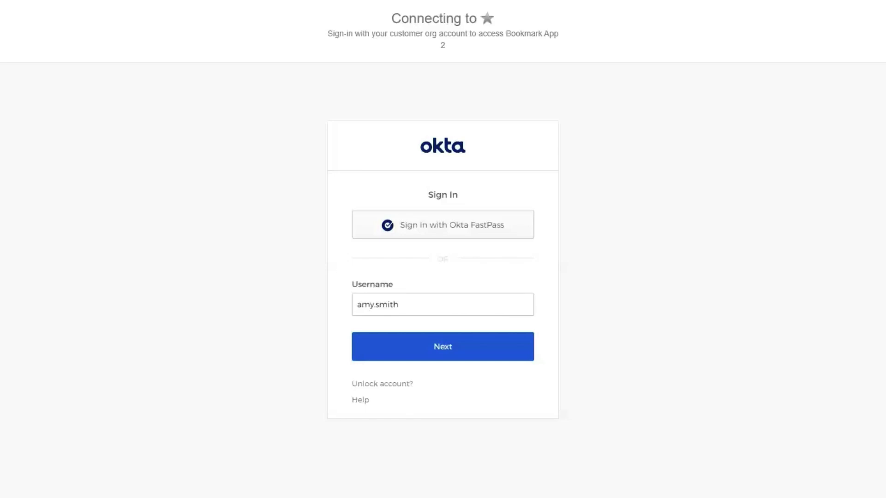
Step: Proceed with the sign-in to Bookmark App 2 using the test user's prefilled username
click(406, 339)
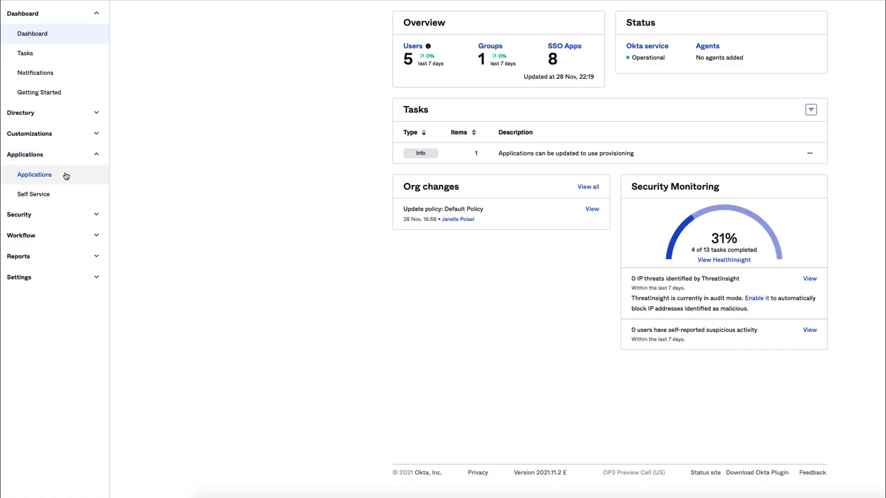
Step: Search the app integration catalog for "bookmark app" and start adding another Bookmark App
click(66, 175)
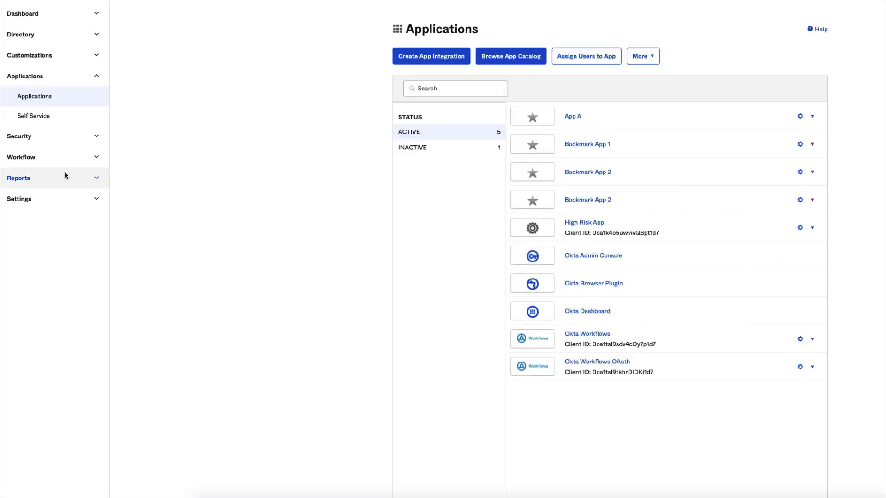
click(510, 56)
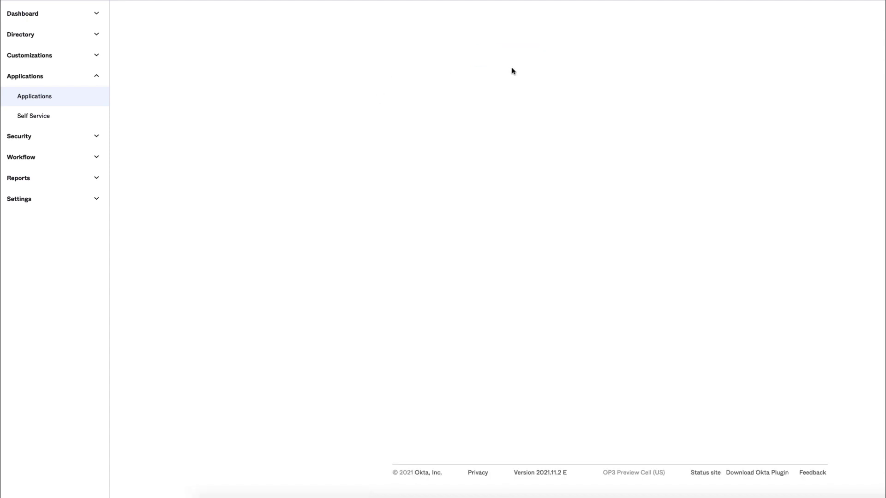
text(boo)
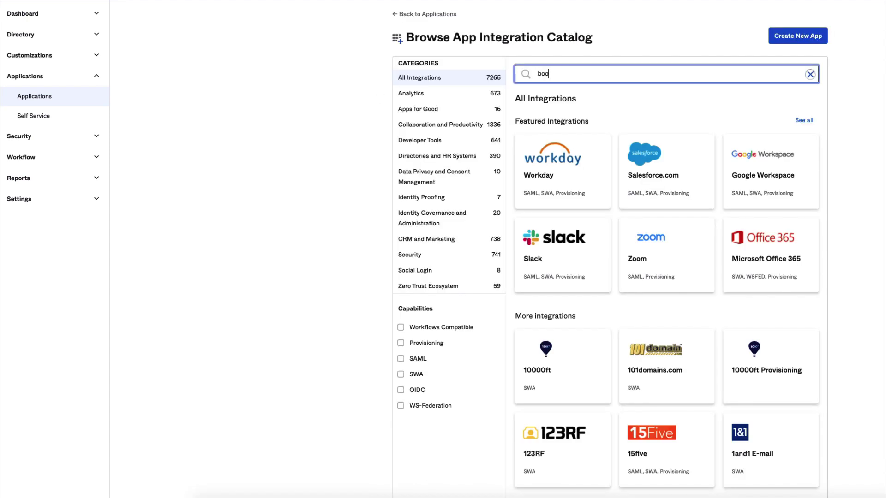
text(kmark app)
click(606, 133)
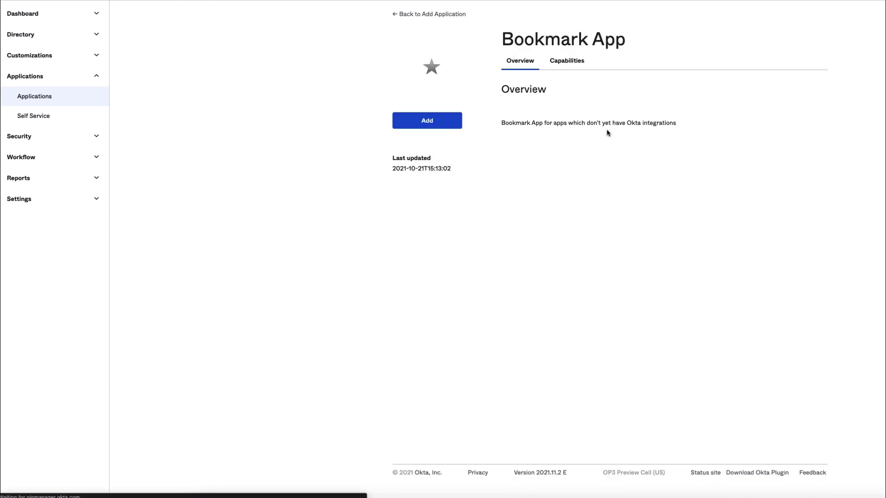
click(451, 124)
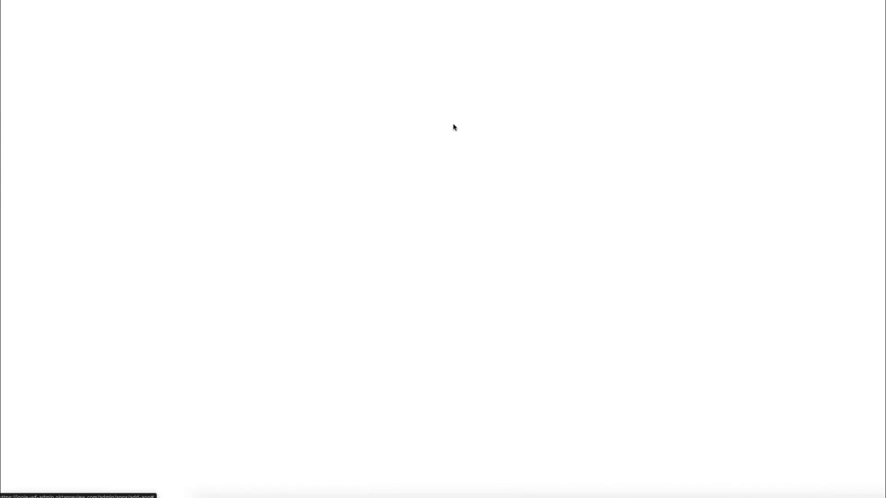
Step: Create the bookmark application with the label "Bookmark App 3" and the URL brandnewurl.com
click(589, 121)
text(3)
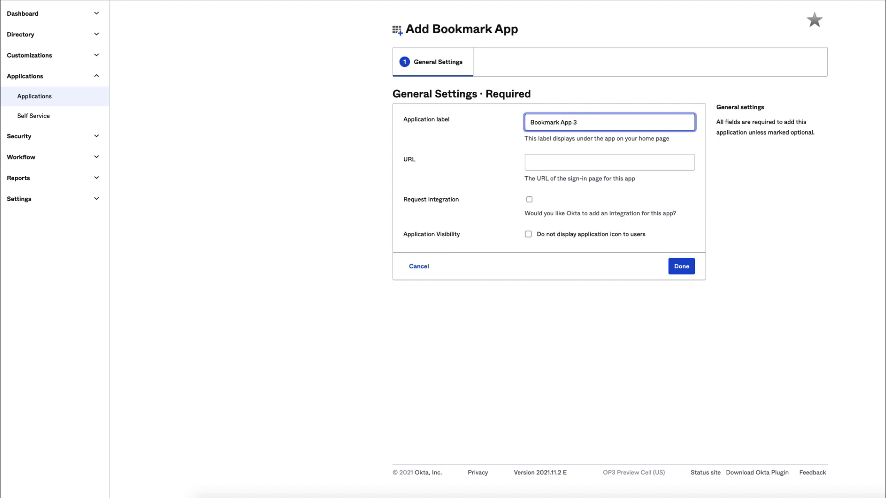
click(580, 162)
text(bran)
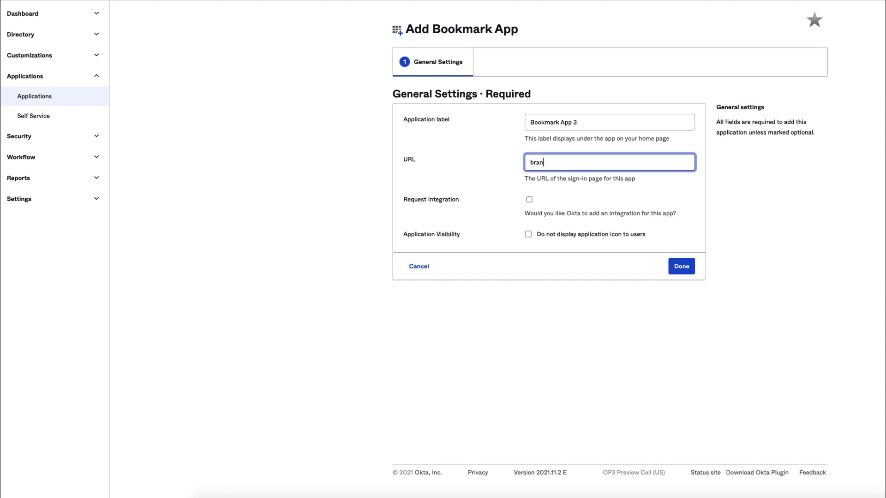
text(dnewurl.com)
click(676, 271)
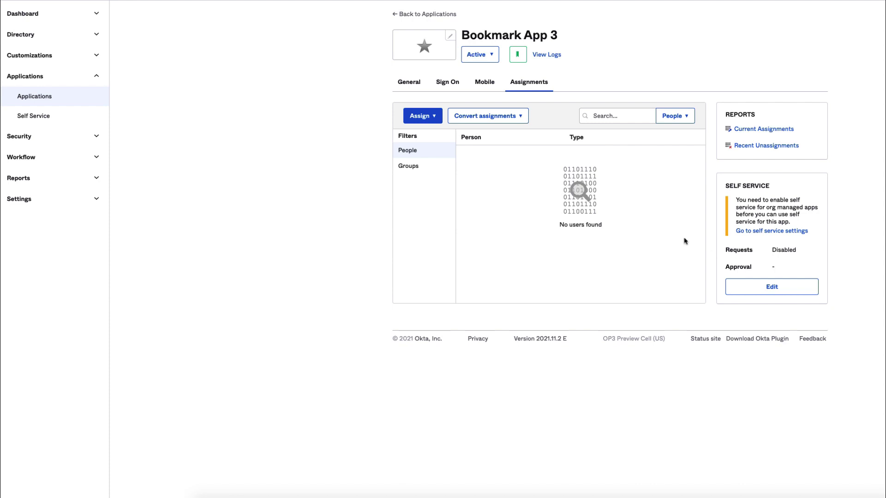
Step: Assign Bookmark App 3 to the group Fast Pass Group 3
click(434, 119)
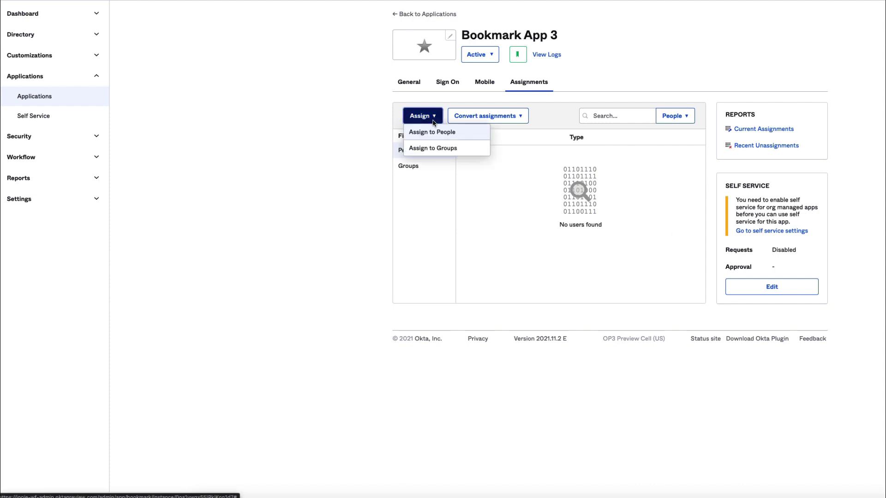
click(444, 148)
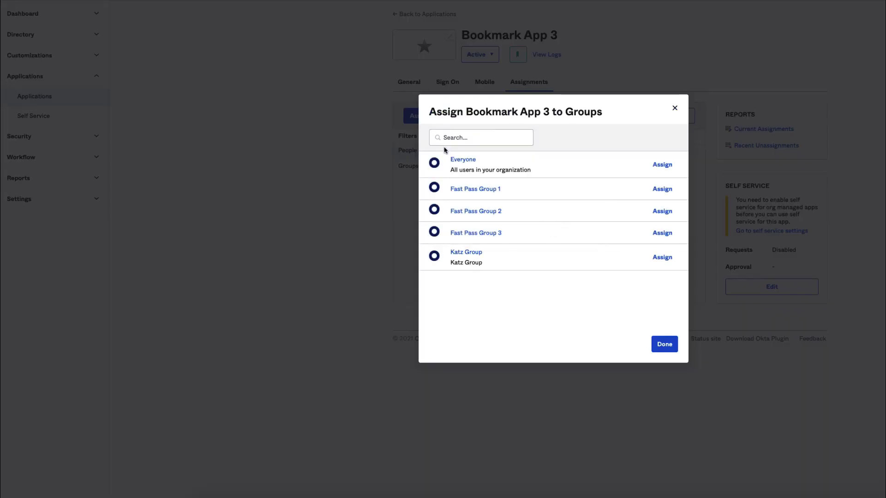
click(670, 234)
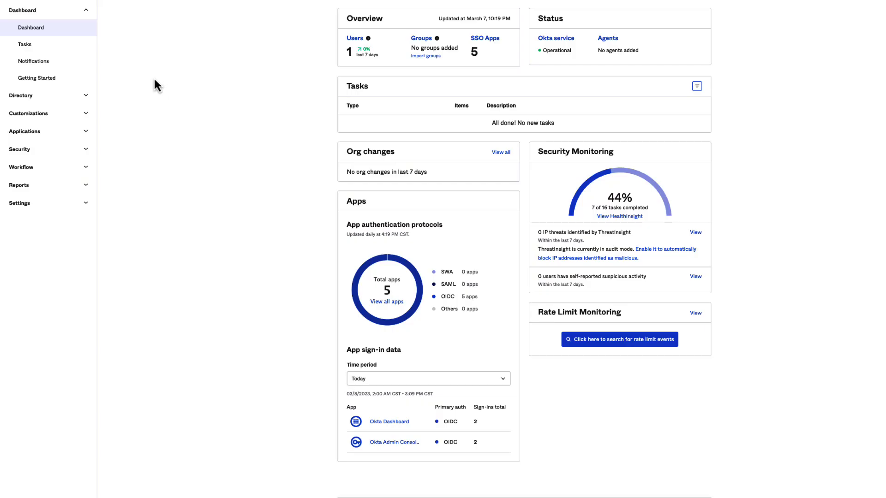
Step: Create a new authentication policy named "Demo Policy 2"
click(87, 150)
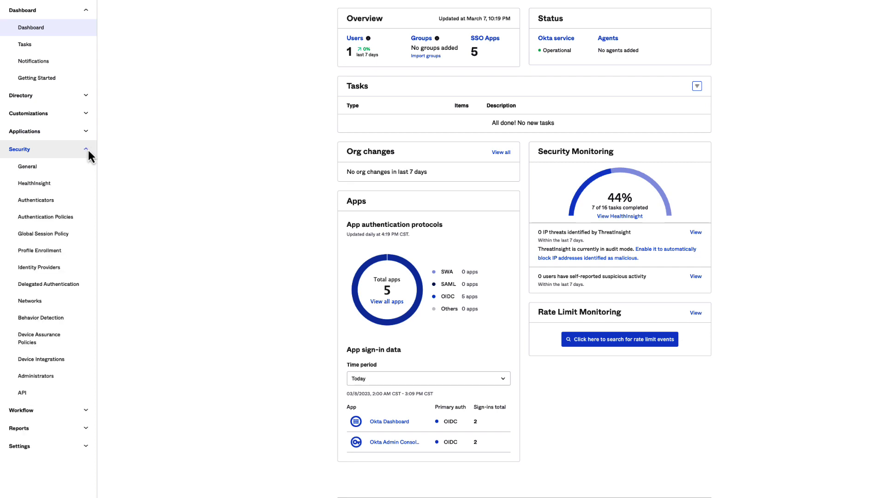
click(71, 225)
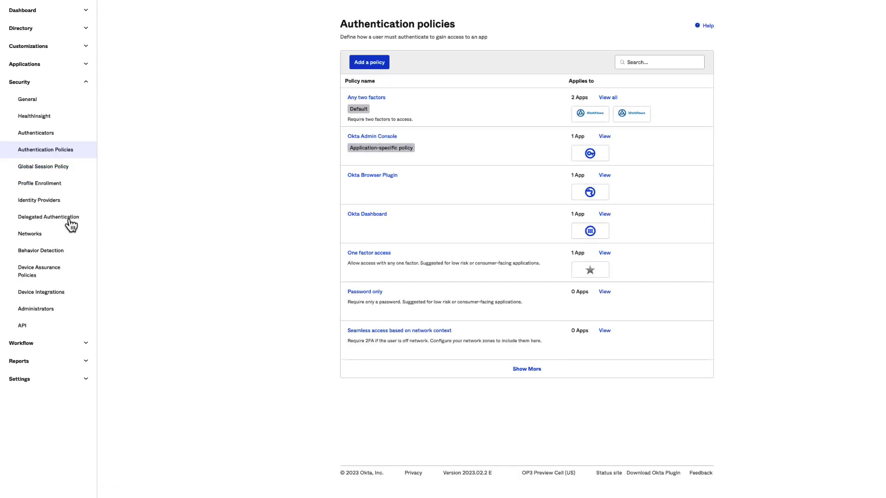
click(364, 63)
text(Demo Pp)
key(BackSpace)
text(olicy 2)
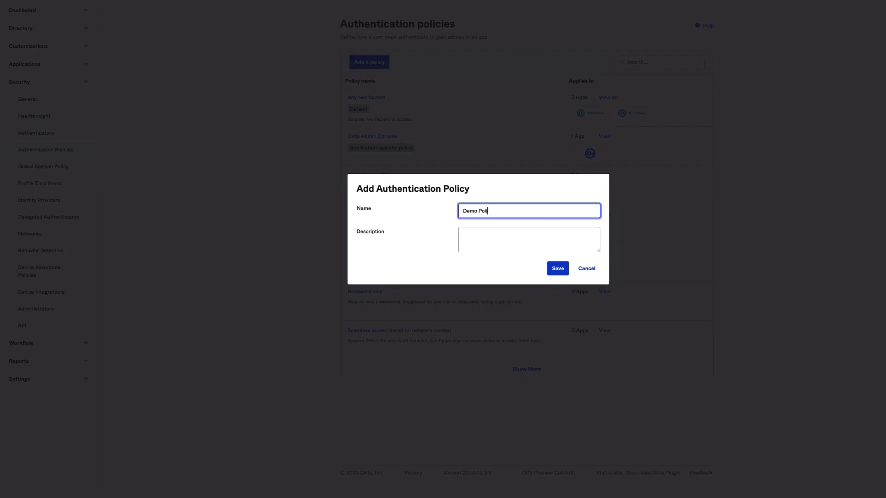
click(559, 273)
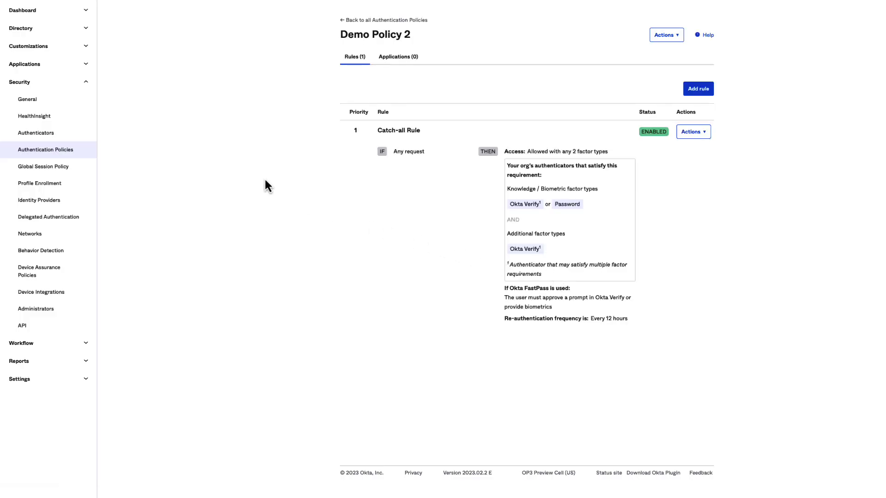
Step: Add a rule named "Bookmark App 2 rule" to Demo Policy 2 and limit it to members of FastPass Group 1
click(711, 88)
text(Bookmark App 2 rule)
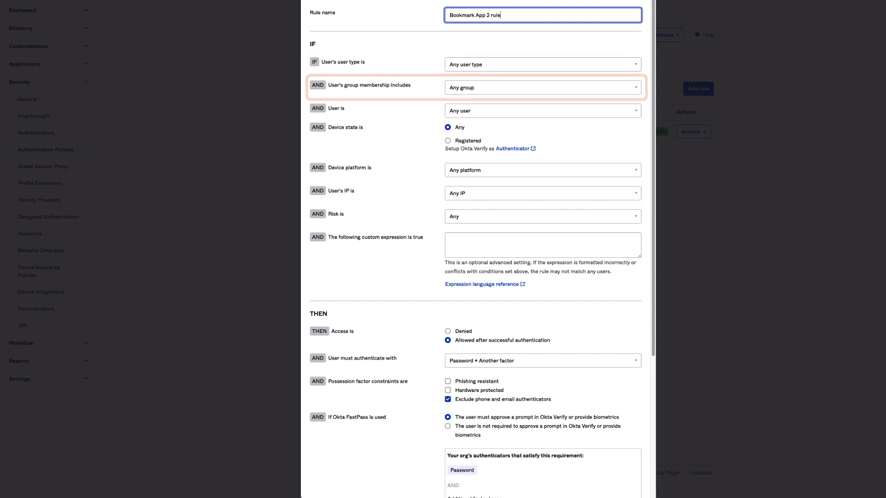
click(637, 88)
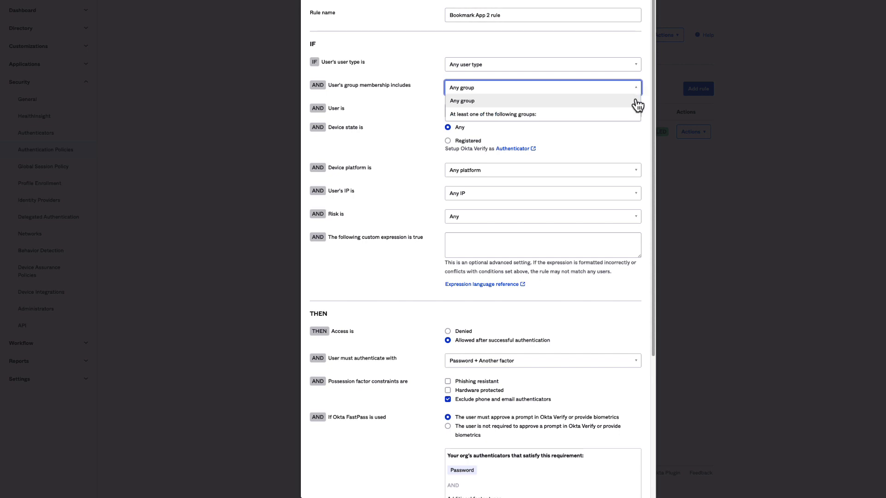
click(634, 114)
text(Fast)
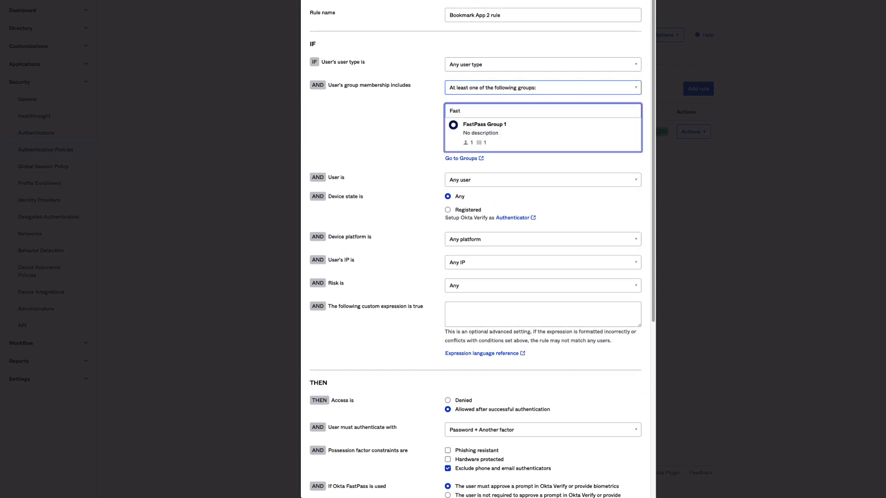
click(614, 134)
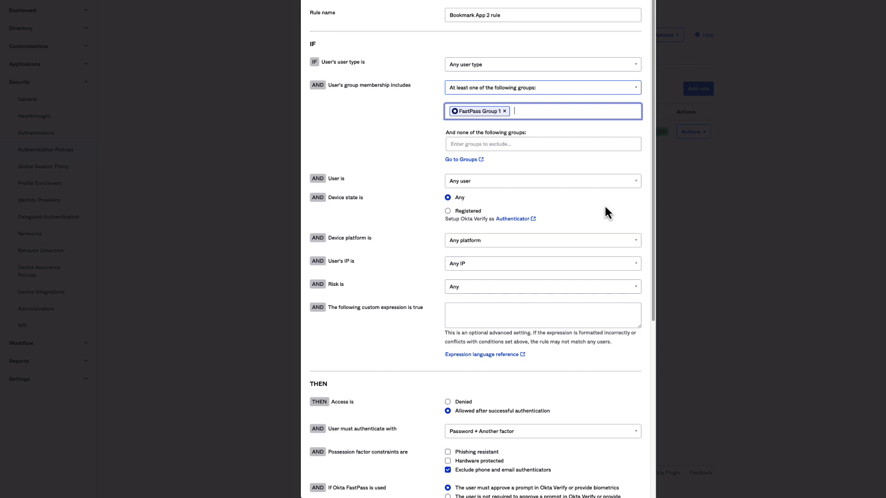
Step: Require users to authenticate with a Possession factor in the Bookmark App 2 rule and save the rule
drag(654, 206, 638, 338)
scroll(636, 360, down, 3)
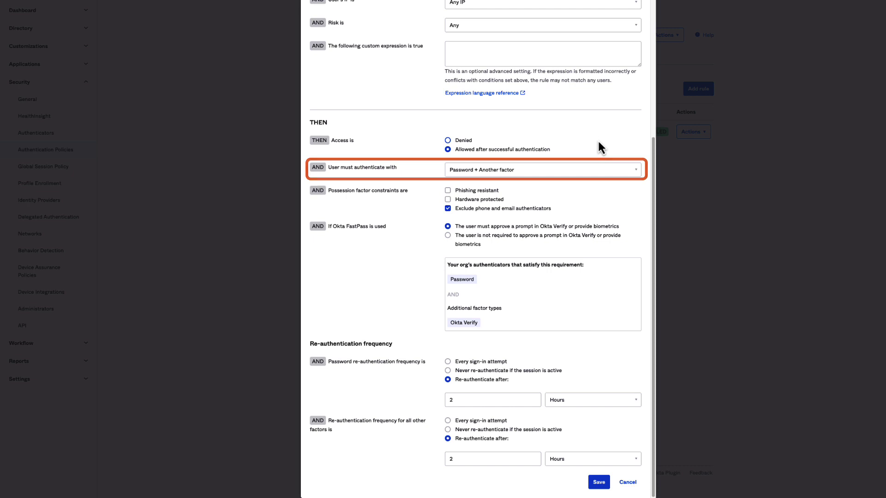
click(599, 169)
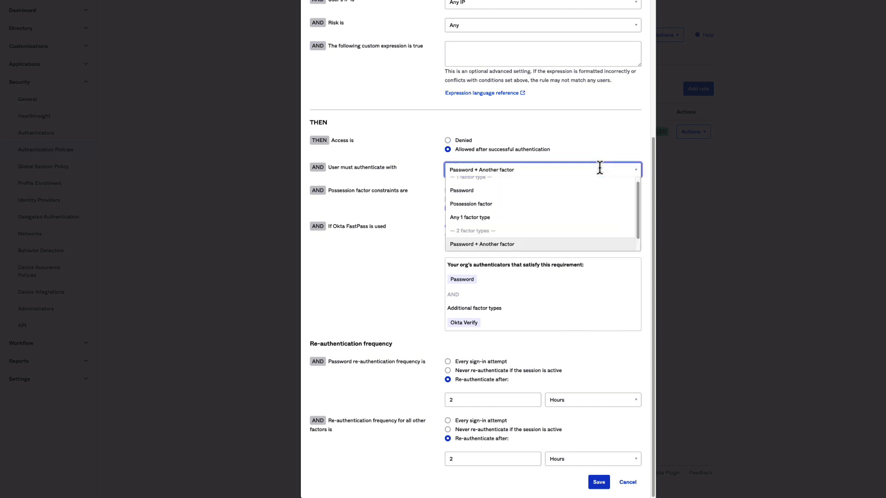
click(593, 204)
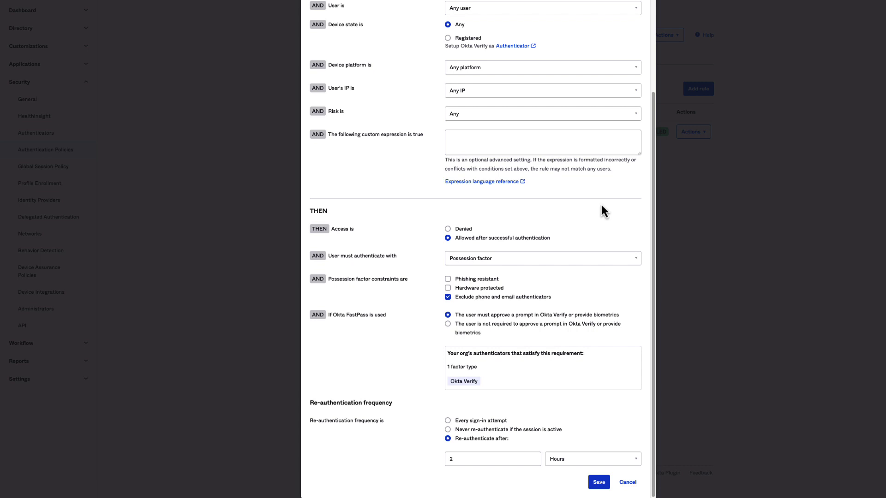
click(602, 482)
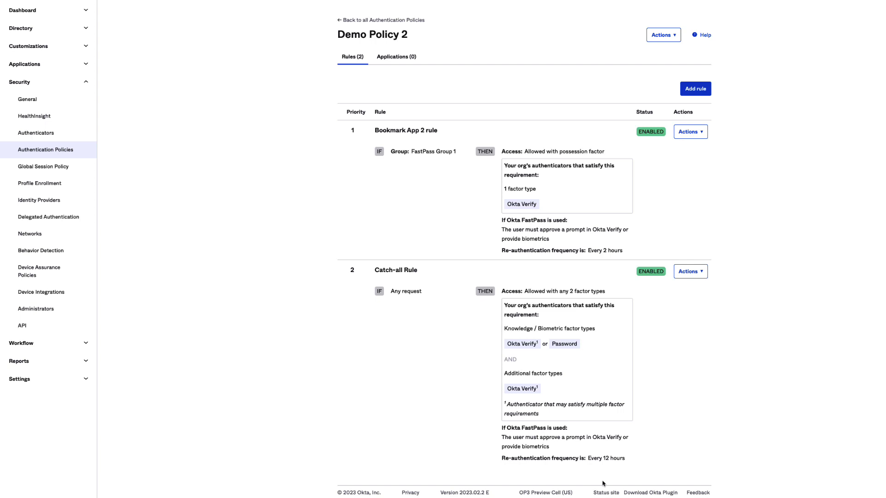
Step: Add Bookmark App 1 to the applications that use Demo Policy 2
click(409, 58)
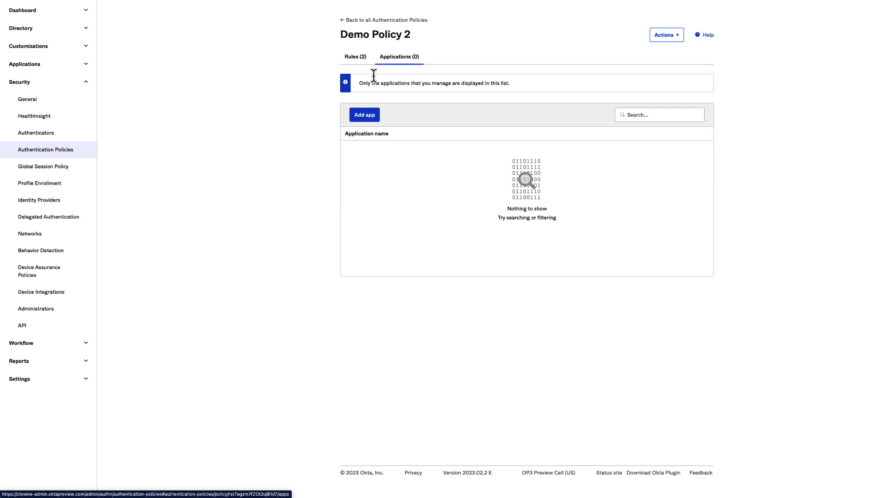
click(352, 120)
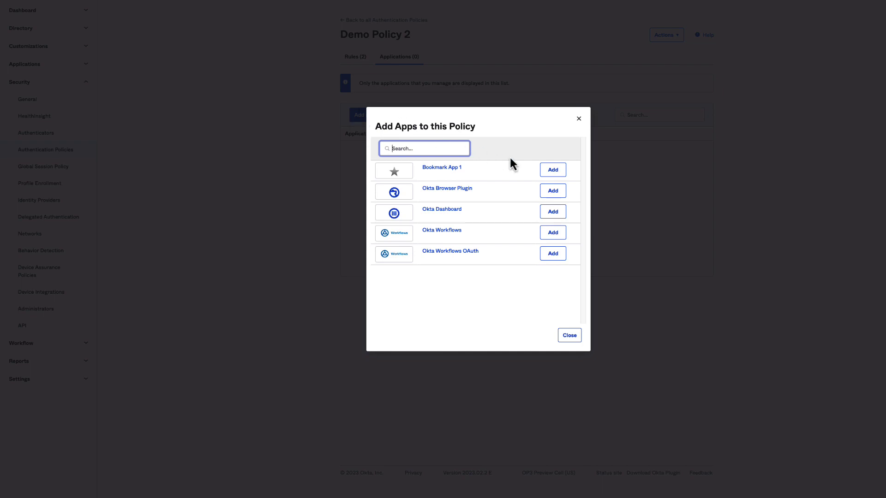
click(552, 171)
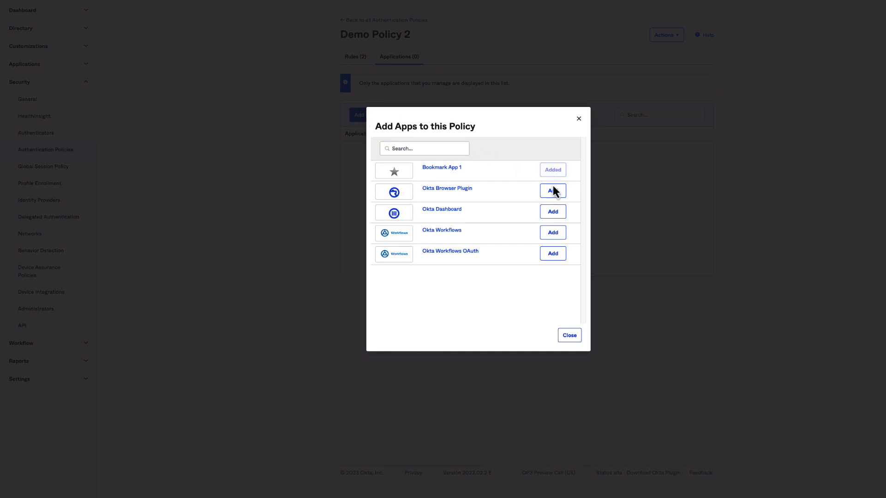
click(571, 337)
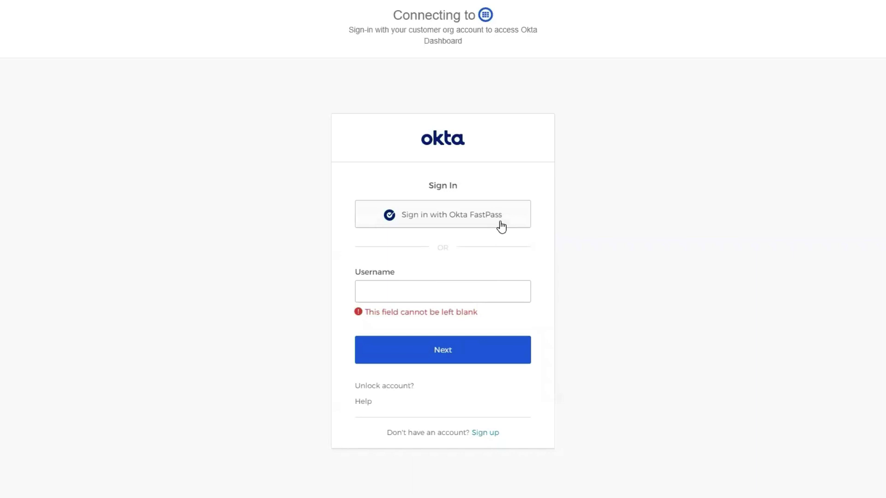
Step: Start signing in to the Okta Dashboard with Okta FastPass and allow the browser to open Okta Verify
click(501, 227)
click(509, 79)
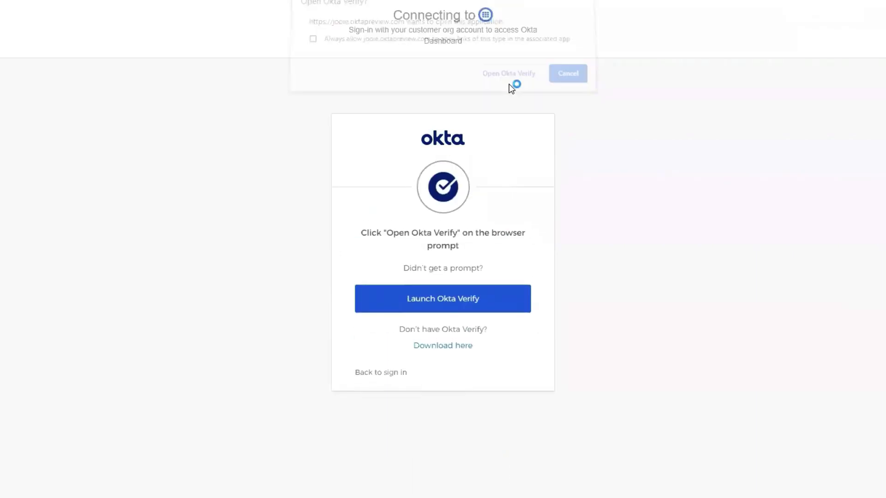